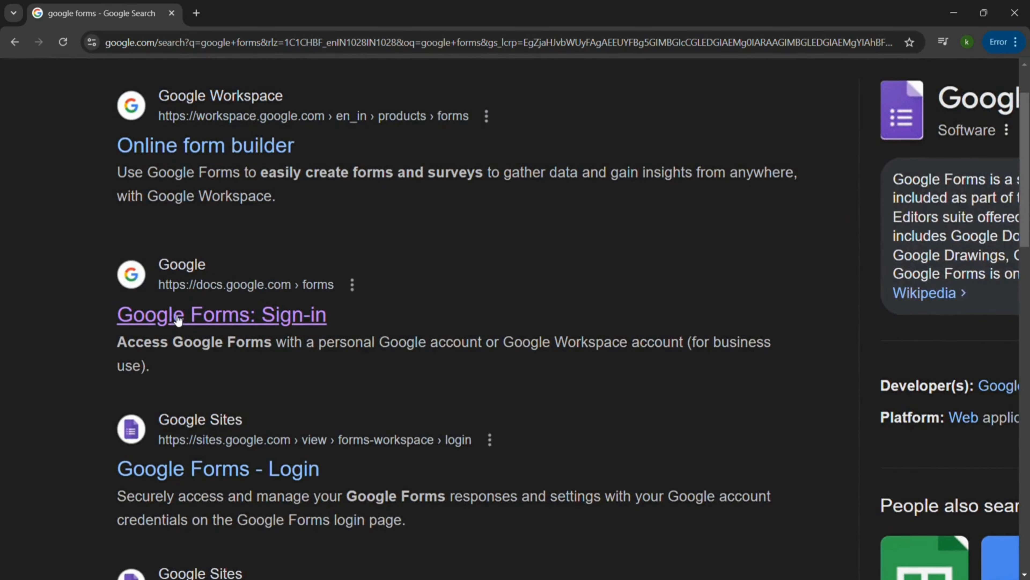
Open the Google Forms site from the search results, create a blank form and dismiss the introductory tour offer.
{"action": "left_click", "coordinate": [178, 319]}
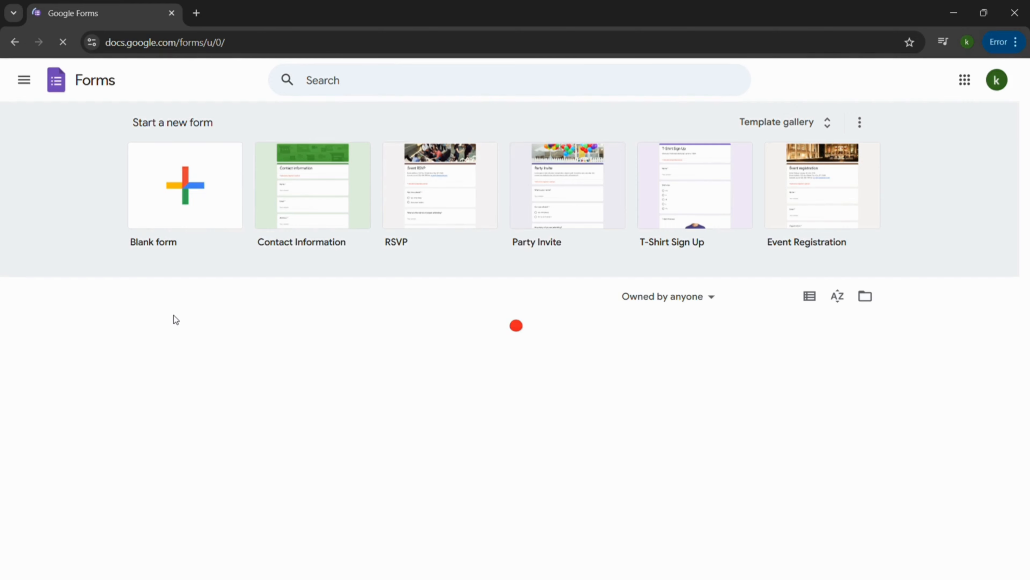
{"action": "left_click", "coordinate": [183, 182]}
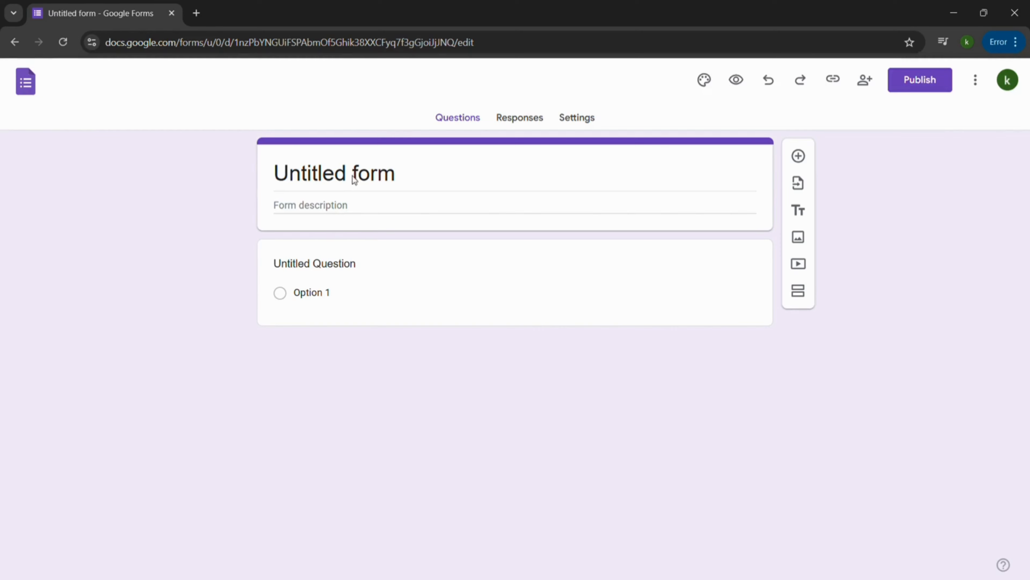
{"action": "double_click", "coordinate": [357, 179]}
{"action": "triple_click", "coordinate": [357, 178]}
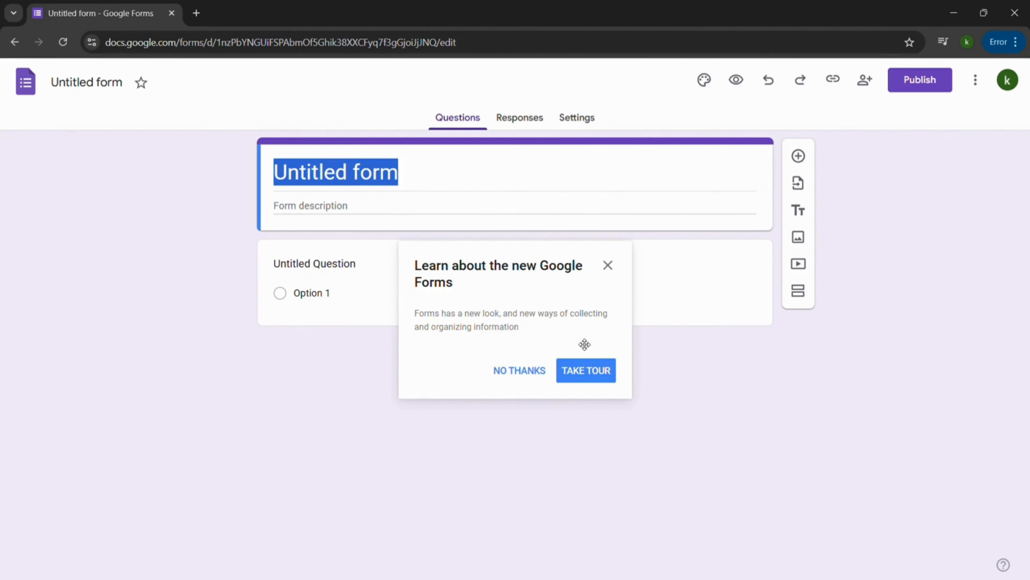
{"action": "left_click", "coordinate": [612, 270]}
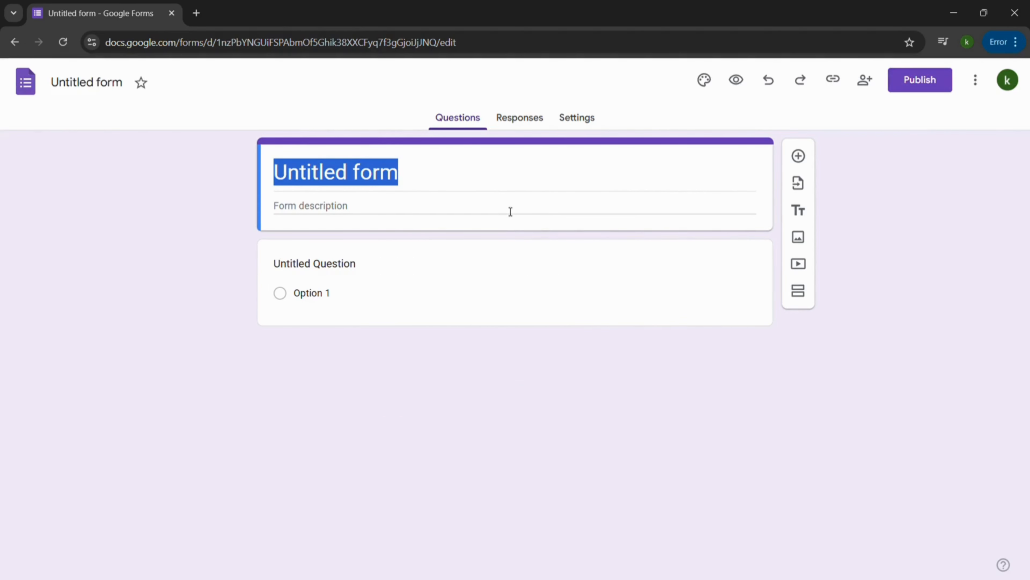
Replace the untitled form's title with "Feedback Form".
{"action": "left_click", "coordinate": [457, 190]}
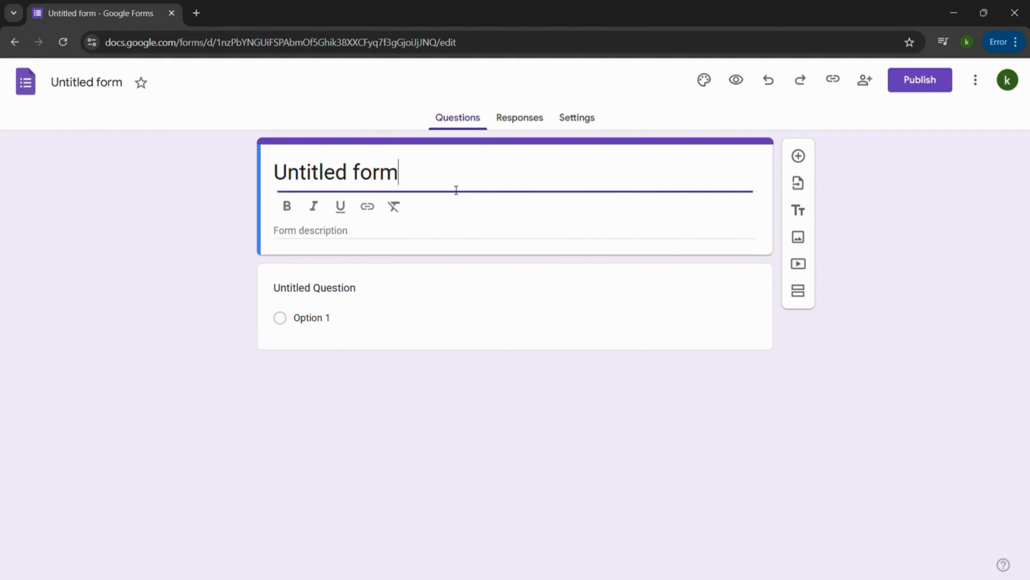
{"action": "key", "text": "ctrl+a"}
{"action": "type", "text": "F"}
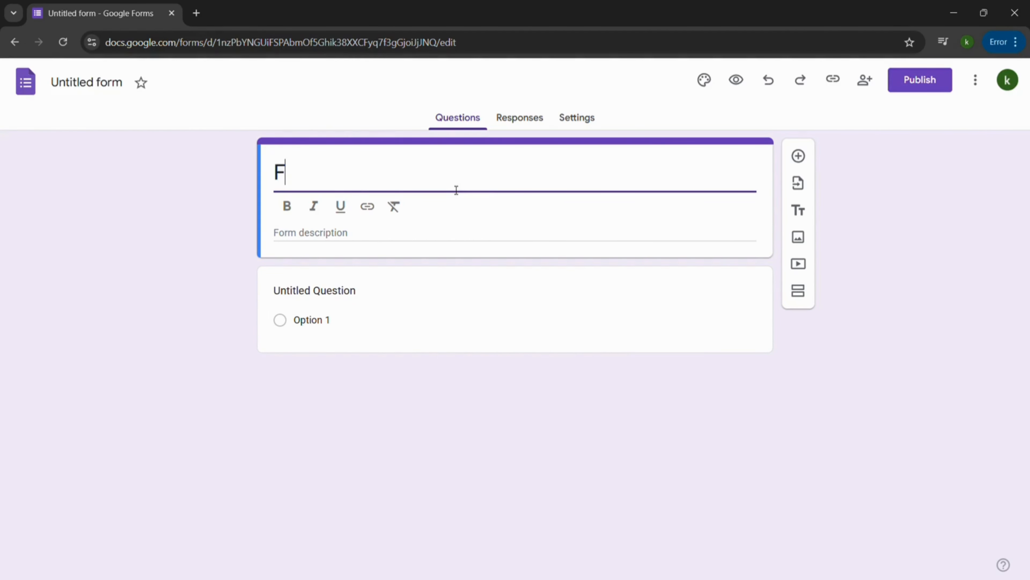
{"action": "type", "text": "eedback F"}
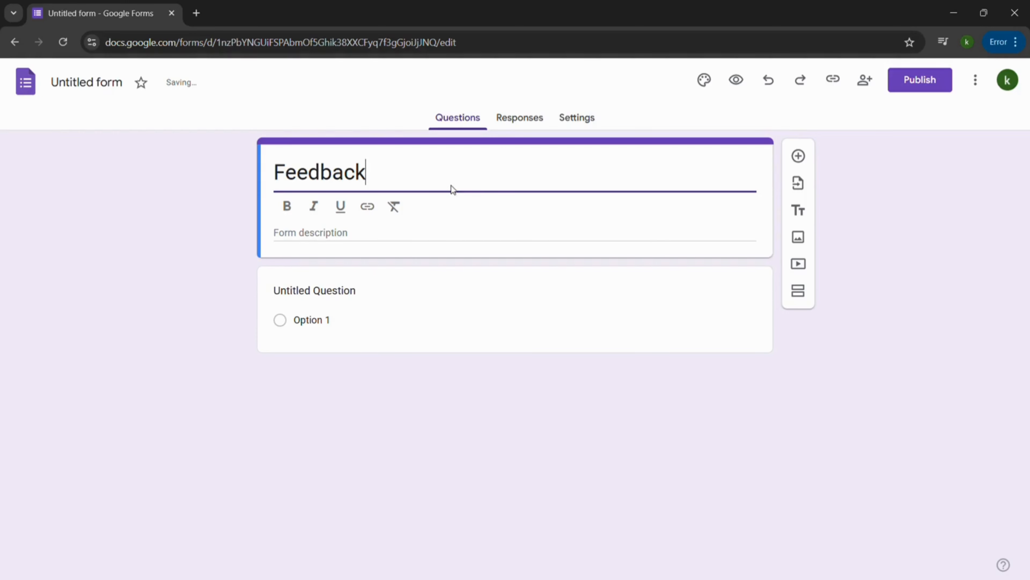
{"action": "type", "text": "orm"}
{"action": "left_click", "coordinate": [317, 243]}
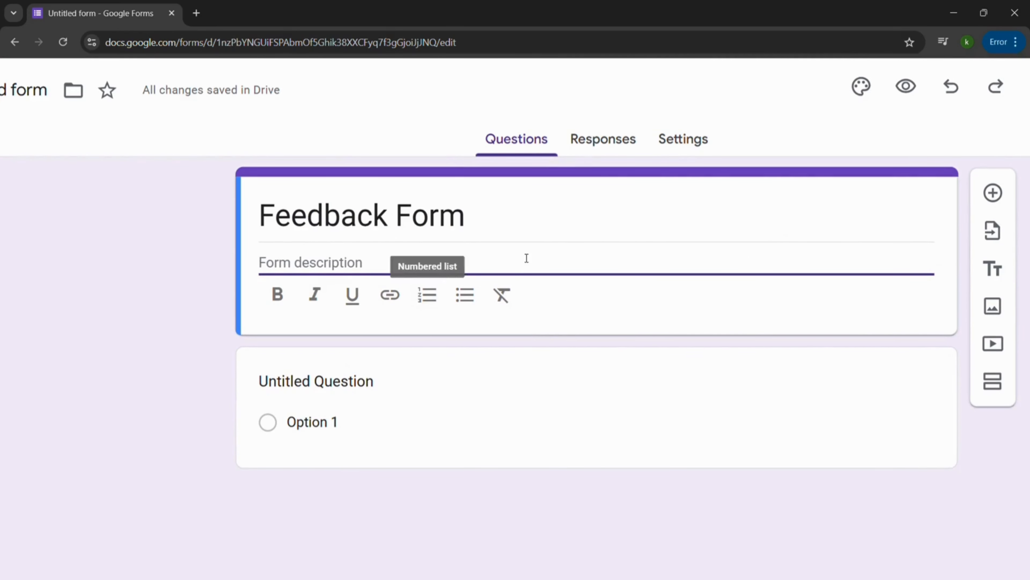
Word the first question as "What's your name" and keep it as a short answer question.
{"action": "scroll", "coordinate": [367, 380], "scroll_direction": "down", "scroll_amount": 4}
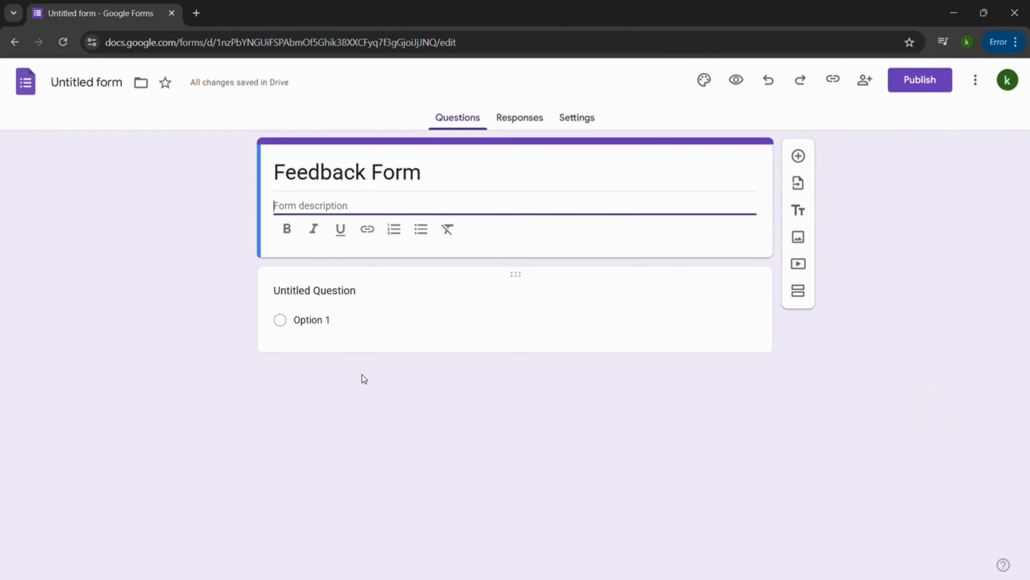
{"action": "left_click", "coordinate": [364, 304]}
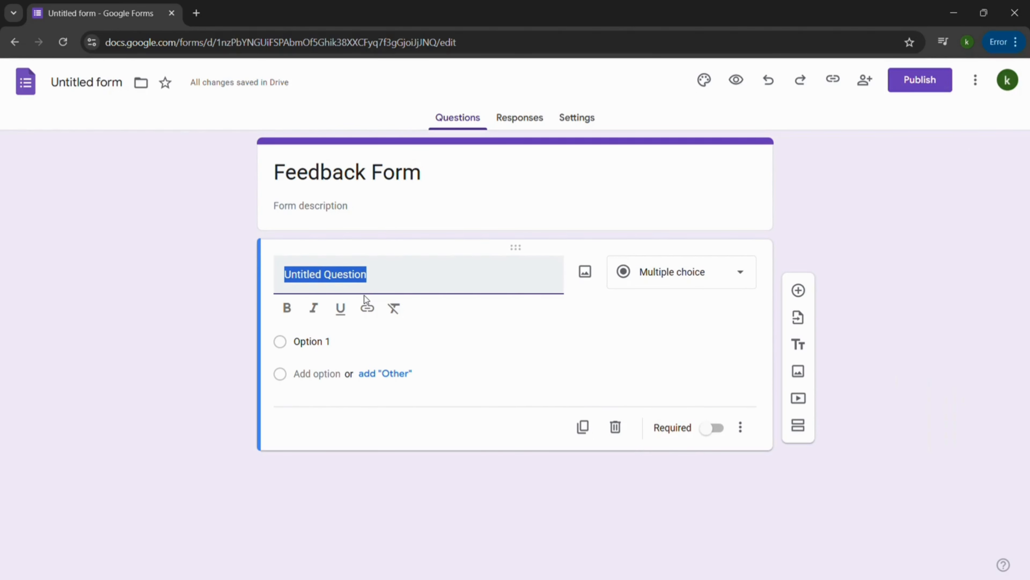
{"action": "type", "text": "What's your name"}
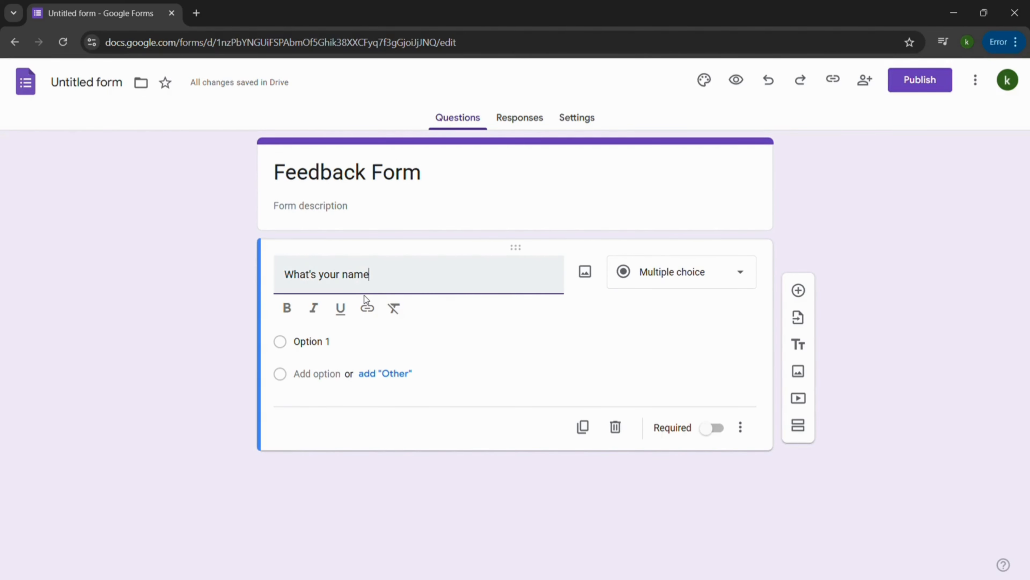
{"action": "left_click", "coordinate": [678, 286]}
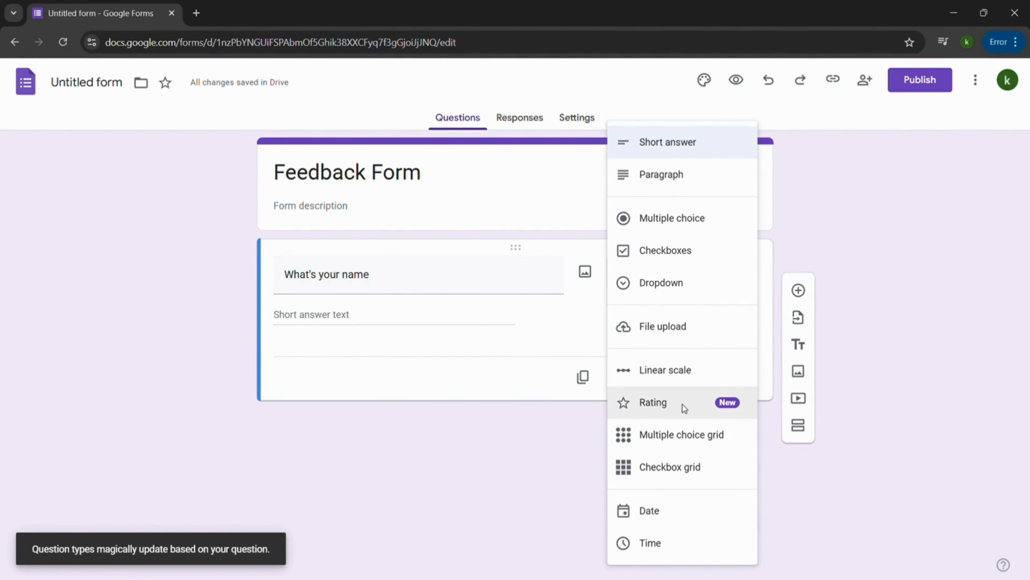
{"action": "left_click", "coordinate": [515, 497]}
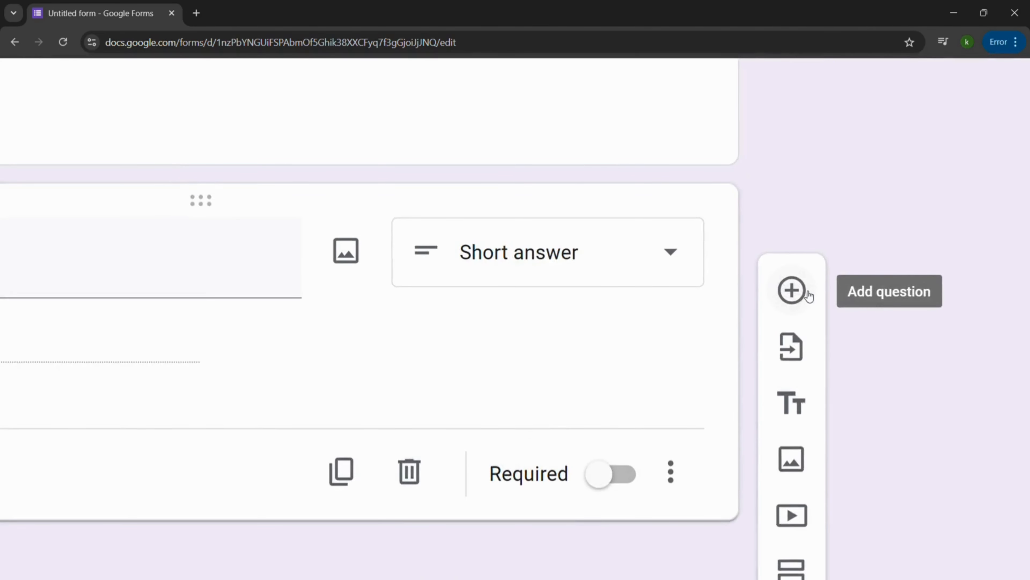
Add a second question below the name question, worded "What's your email ID?".
{"action": "left_click", "coordinate": [798, 290]}
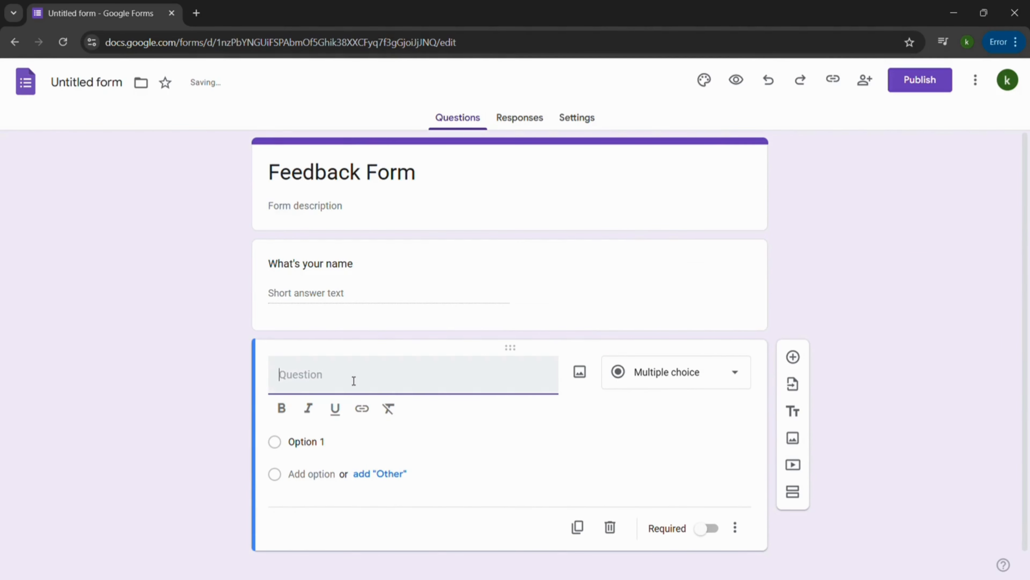
{"action": "type", "text": "What's y"}
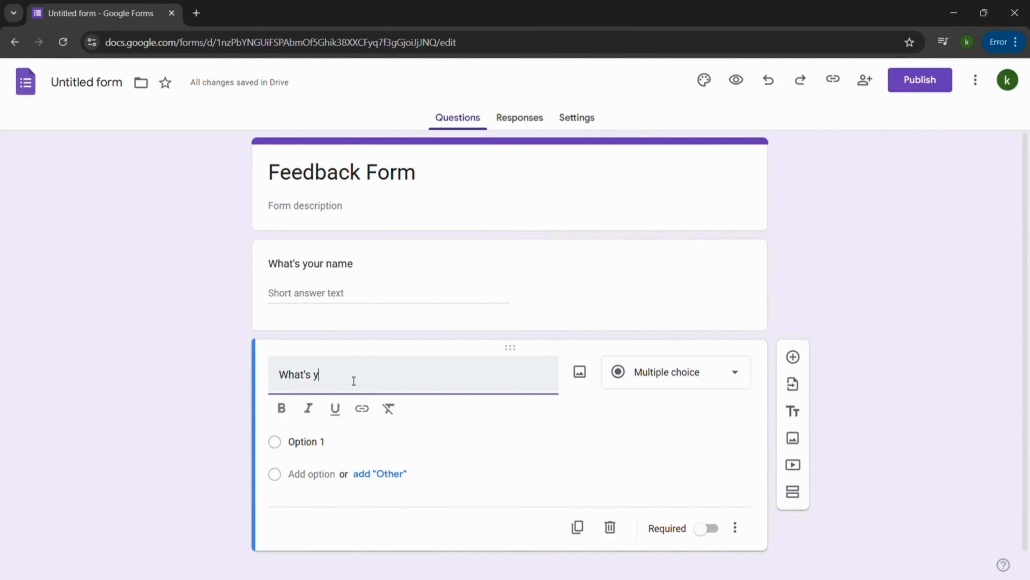
{"action": "type", "text": "our mail"}
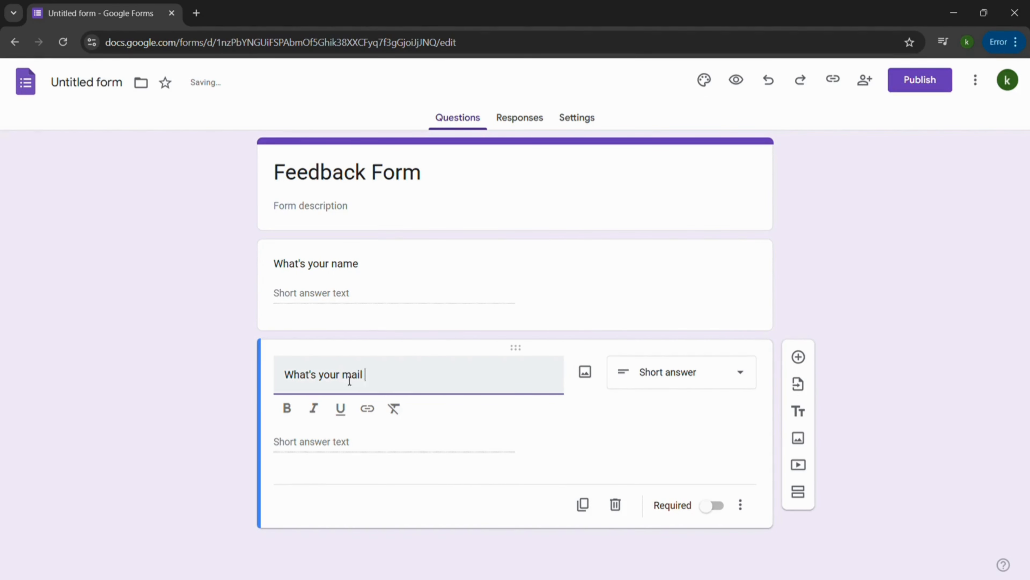
{"action": "type", "text": "e"}
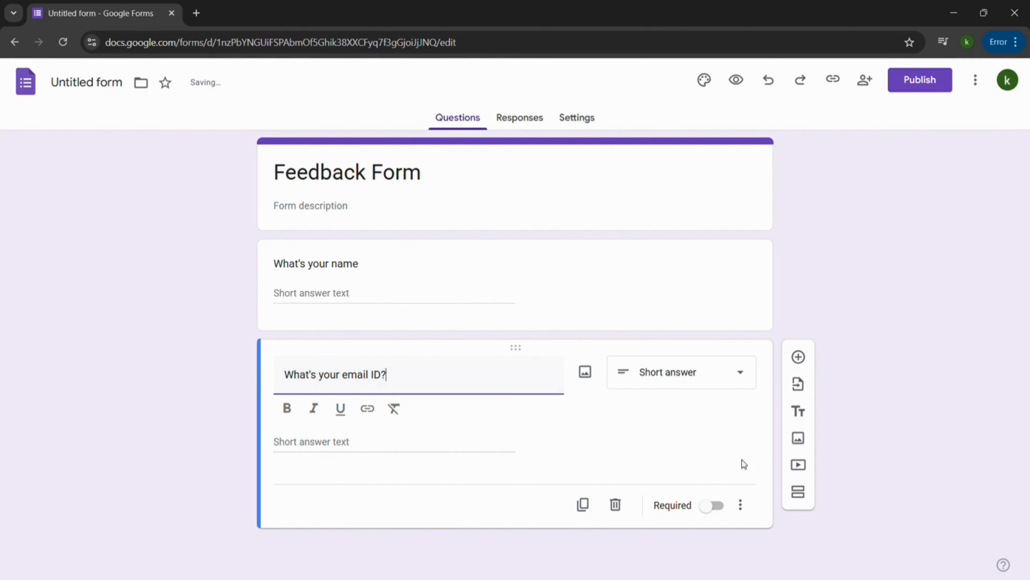
Add a third question worded "Enter your feedback!" and keep its type as short answer.
{"action": "left_click", "coordinate": [811, 353]}
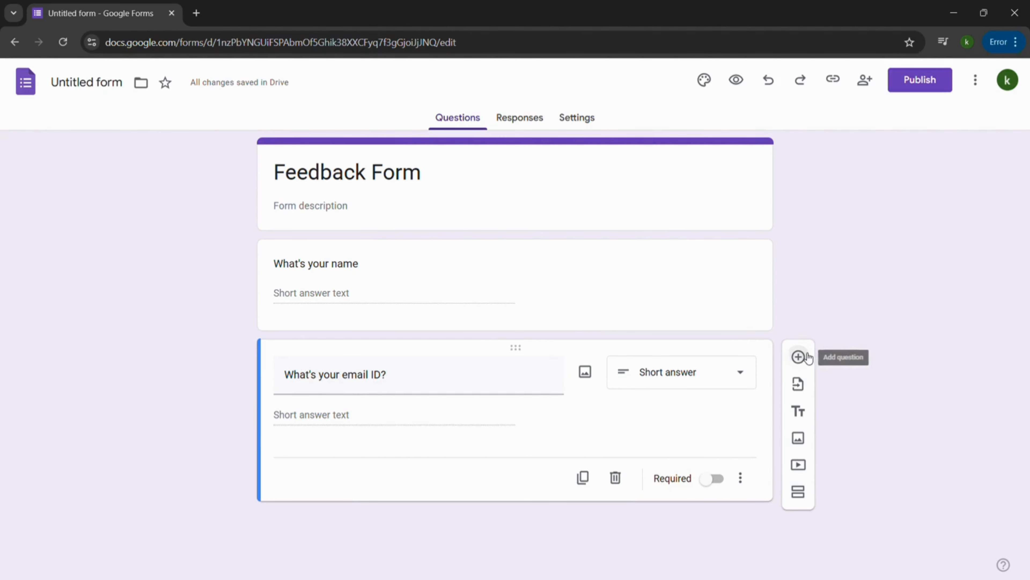
{"action": "left_click", "coordinate": [809, 356]}
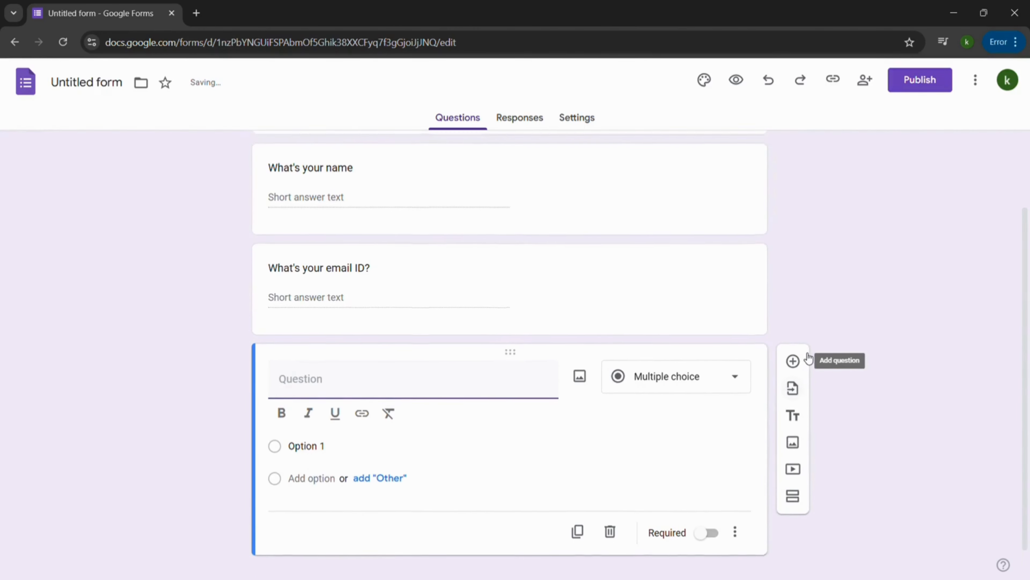
{"action": "type", "text": "Enter your fe"}
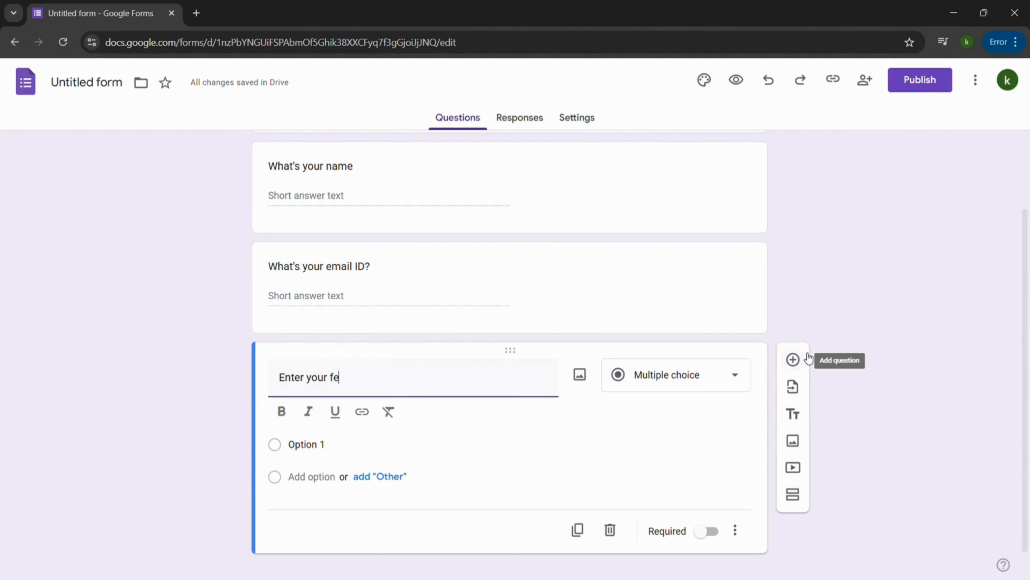
{"action": "type", "text": "edback!"}
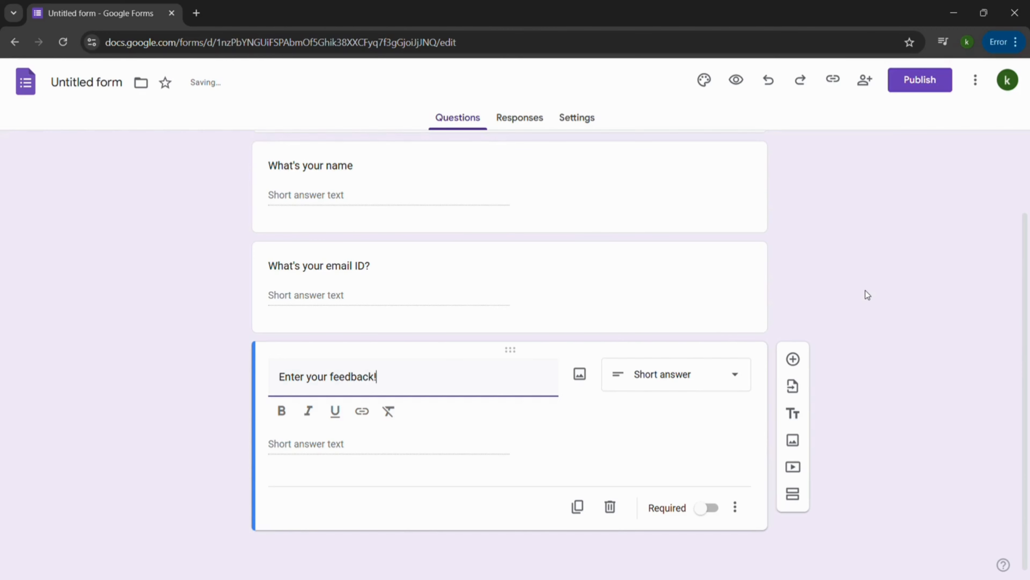
{"action": "left_click", "coordinate": [690, 383]}
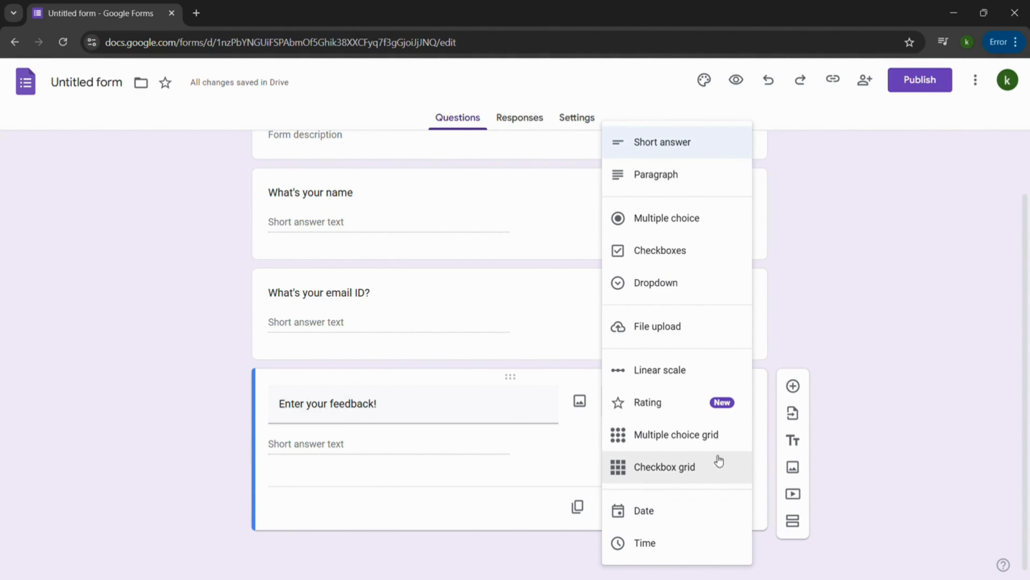
{"action": "left_click", "coordinate": [858, 300]}
{"action": "scroll", "coordinate": [856, 296], "scroll_direction": "up", "scroll_amount": 2}
{"action": "scroll", "coordinate": [856, 296], "scroll_direction": "down", "scroll_amount": 2}
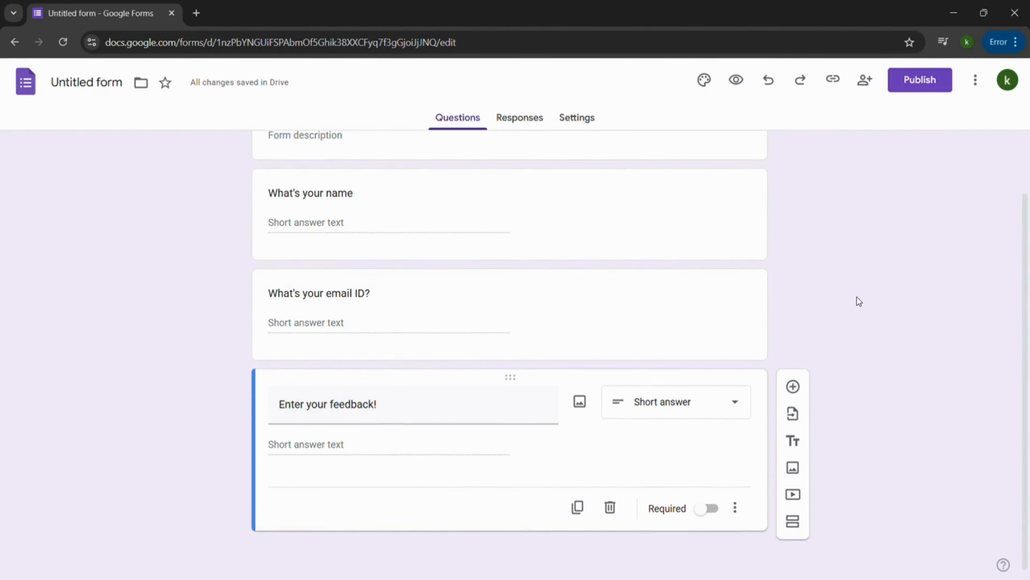
Make the feedback, email ID and name questions required.
{"action": "left_click", "coordinate": [701, 512]}
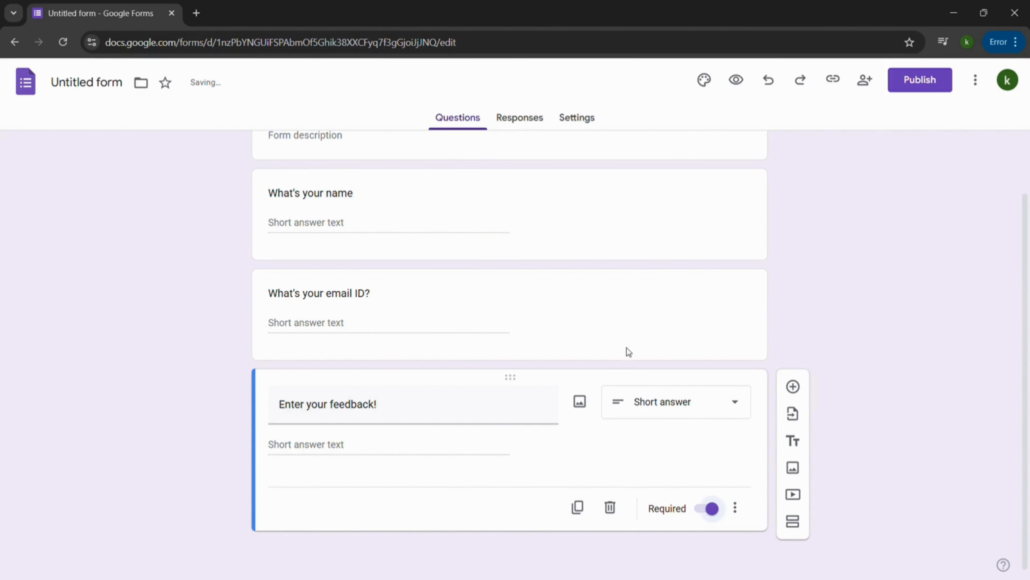
{"action": "left_click", "coordinate": [581, 322]}
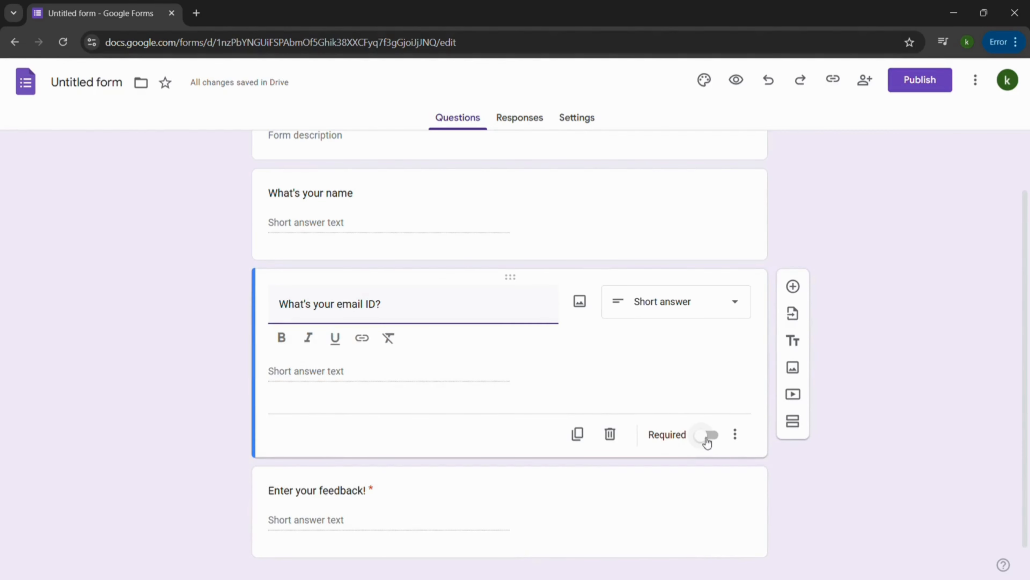
{"action": "left_click", "coordinate": [702, 412]}
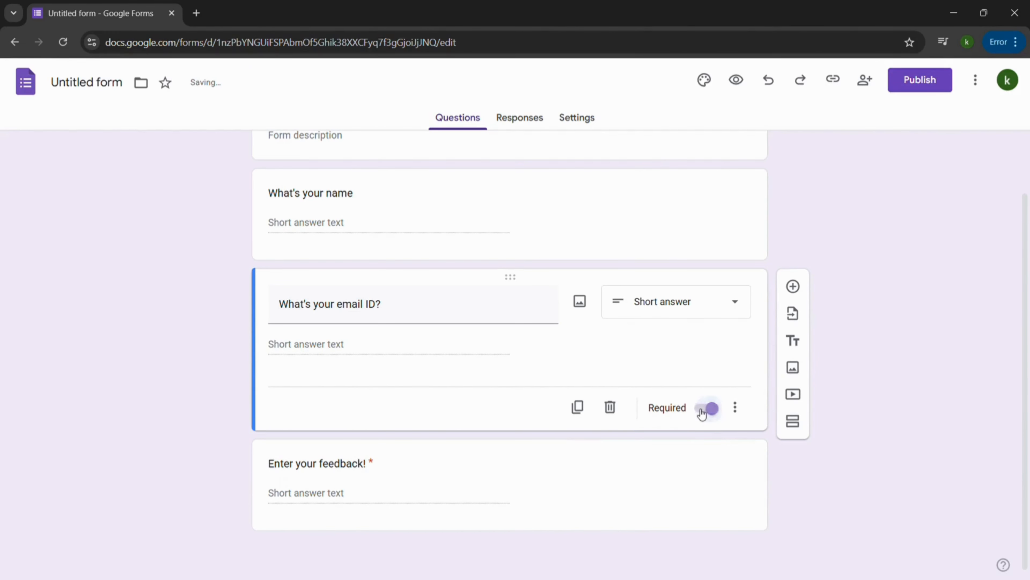
{"action": "left_click", "coordinate": [583, 215]}
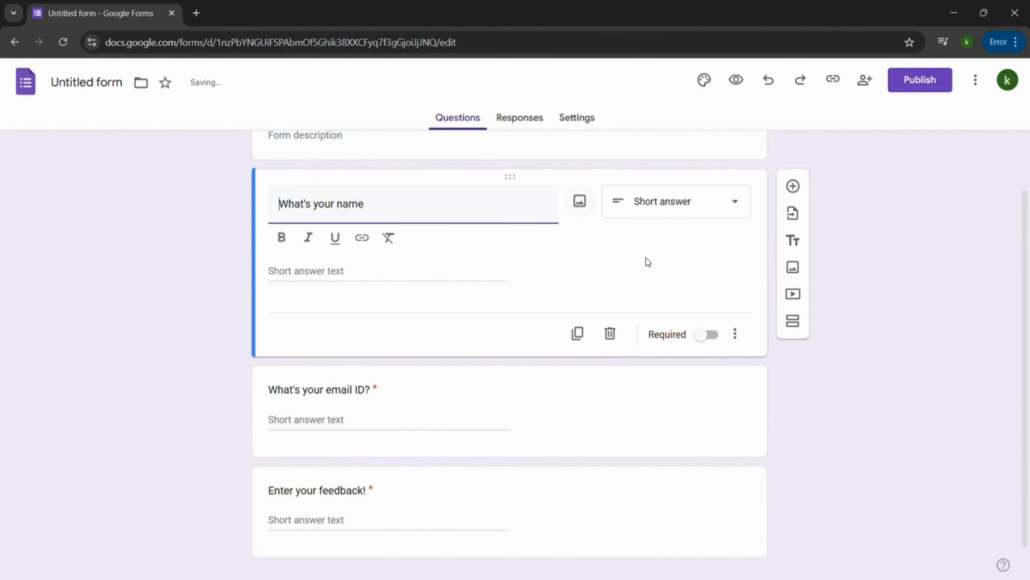
{"action": "left_click", "coordinate": [709, 345]}
{"action": "left_click", "coordinate": [703, 306]}
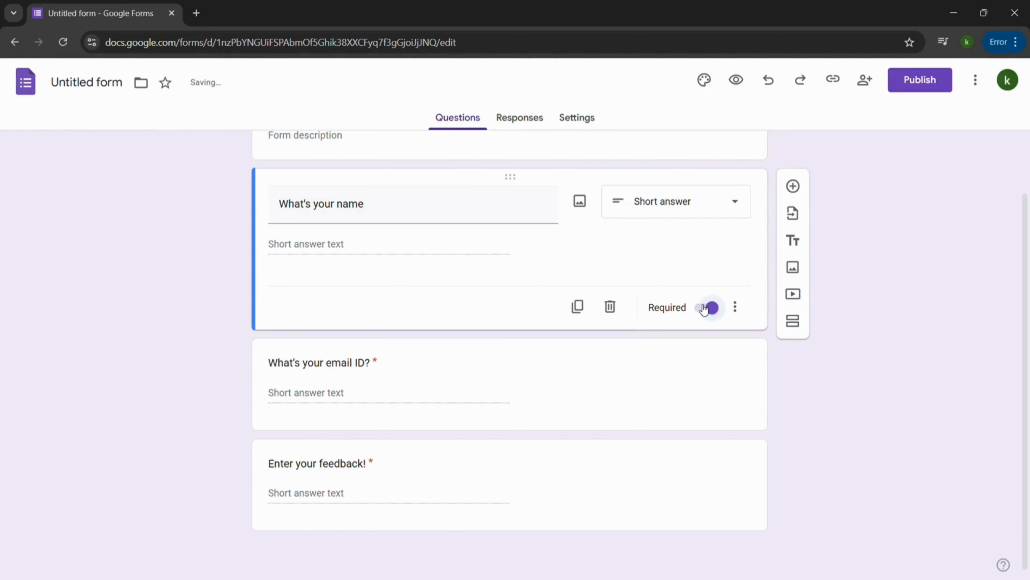
Add a question mark to the first question so it reads "What's your name?".
{"action": "scroll", "coordinate": [704, 310], "scroll_direction": "up", "scroll_amount": 2}
{"action": "left_click", "coordinate": [435, 278]}
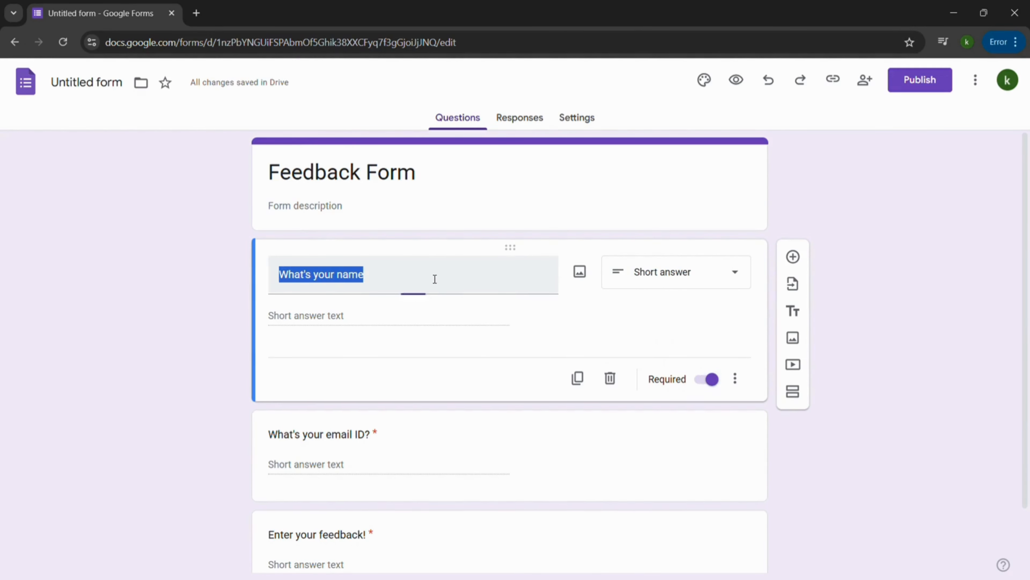
{"action": "left_click", "coordinate": [435, 278]}
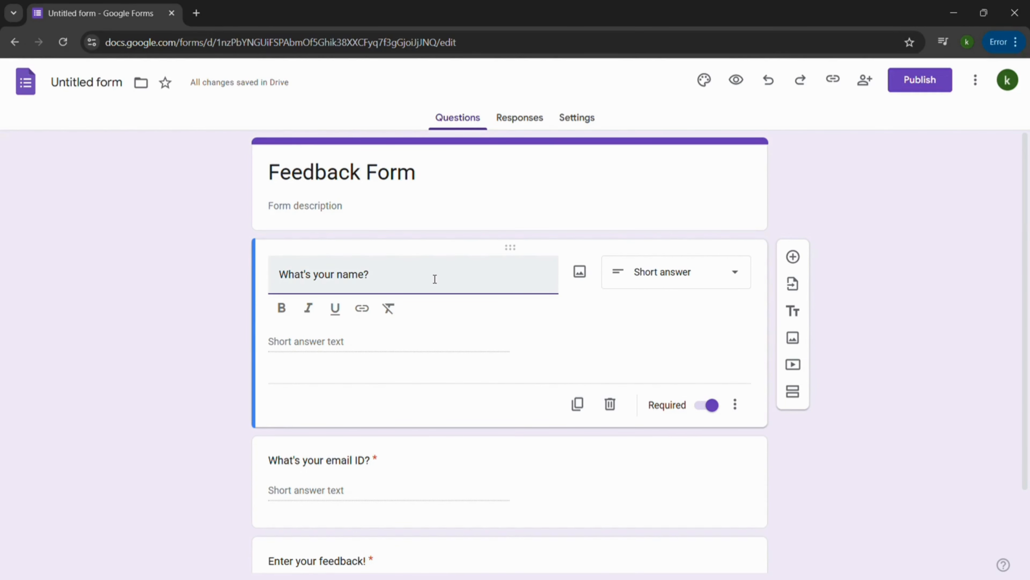
{"action": "left_click", "coordinate": [927, 195]}
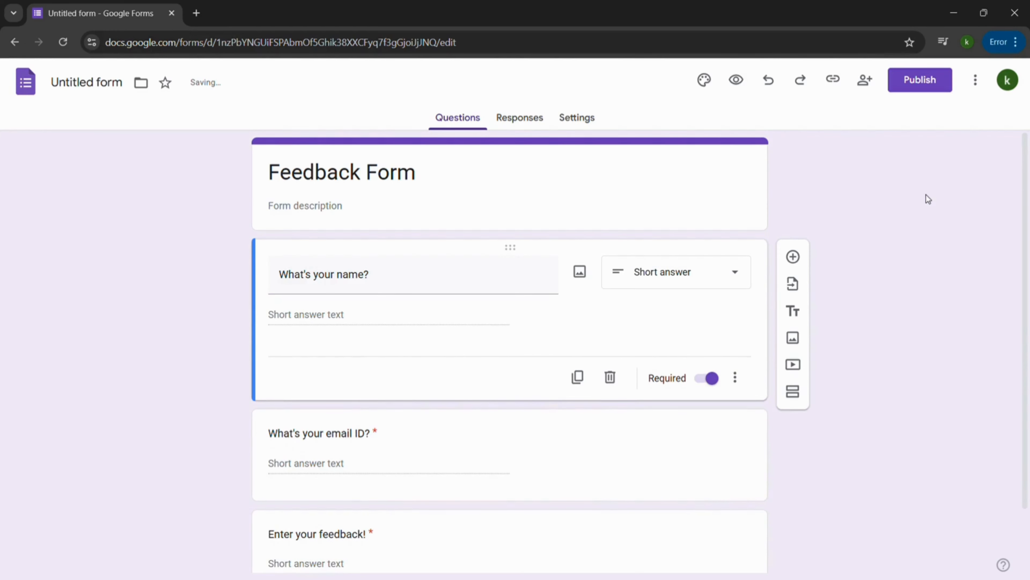
Search Google for "zapier ai automation" in a new browser tab.
{"action": "left_click", "coordinate": [199, 13]}
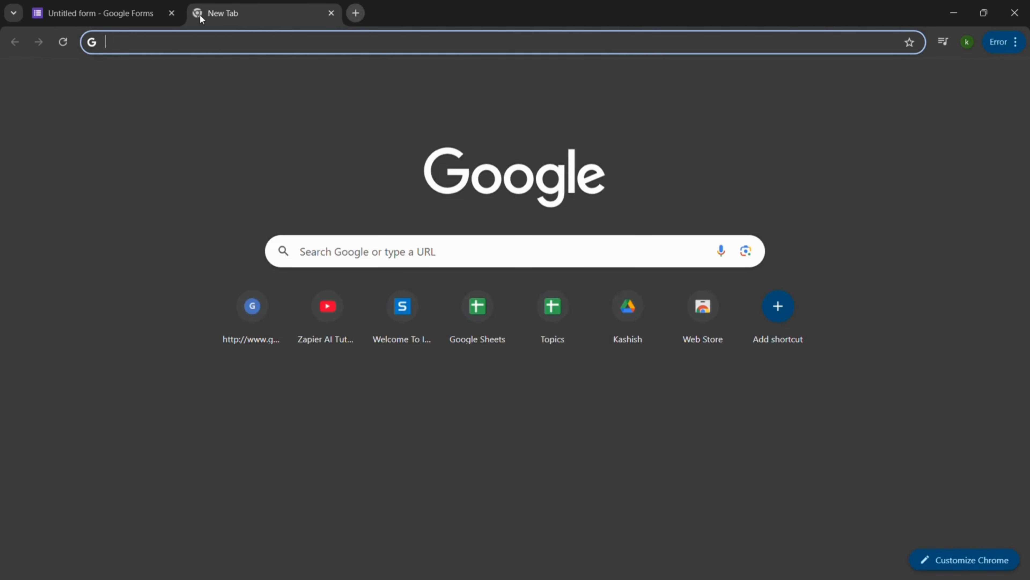
{"action": "left_click", "coordinate": [502, 250]}
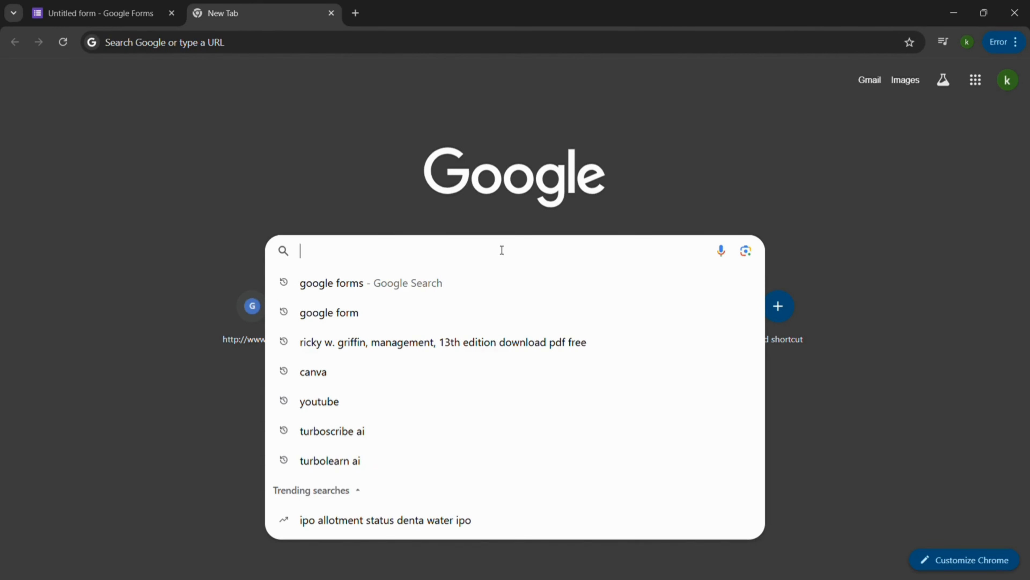
{"action": "type", "text": "zapier AI"}
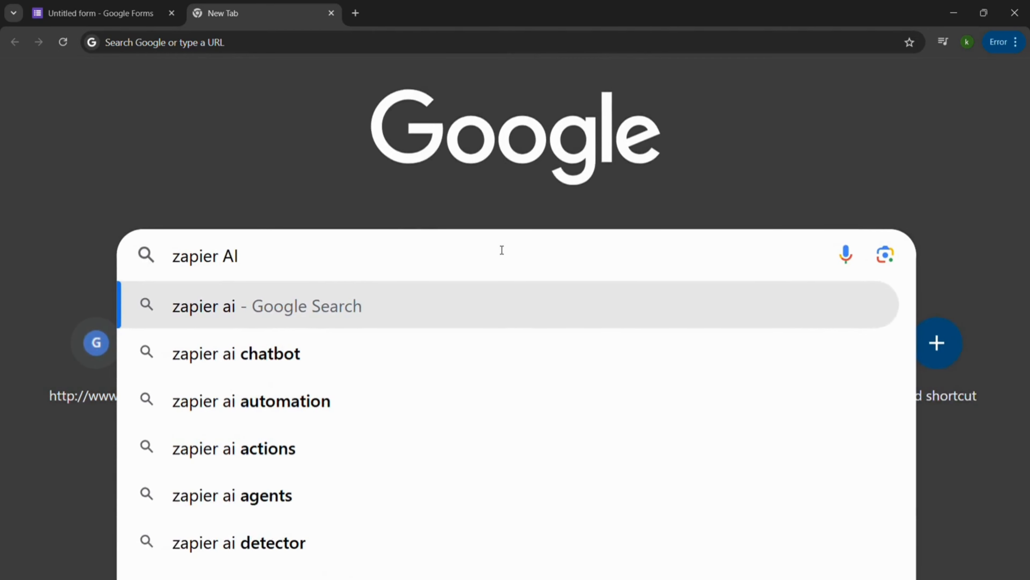
{"action": "left_click", "coordinate": [384, 400]}
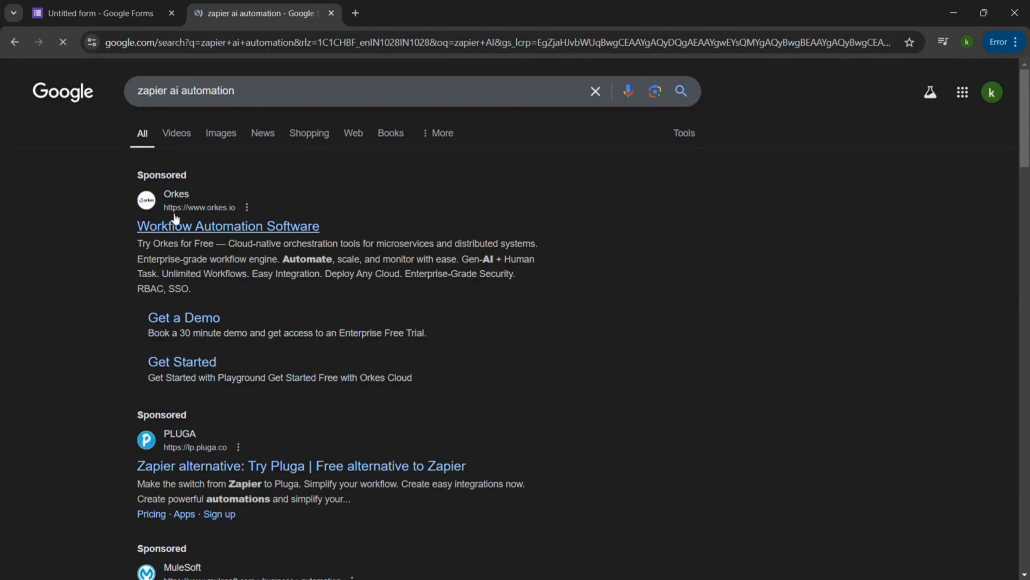
Open Zapier's "AI gives you automation superpowers" page from the search results.
{"action": "scroll", "coordinate": [212, 424], "scroll_direction": "down", "scroll_amount": 5}
{"action": "scroll", "coordinate": [214, 427], "scroll_direction": "down", "scroll_amount": 7}
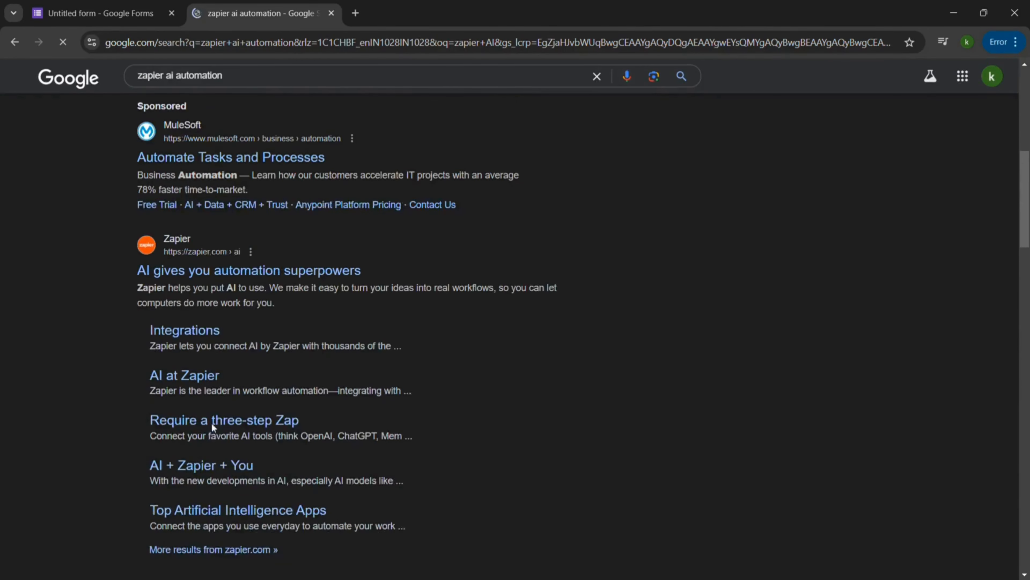
{"action": "left_click", "coordinate": [202, 167]}
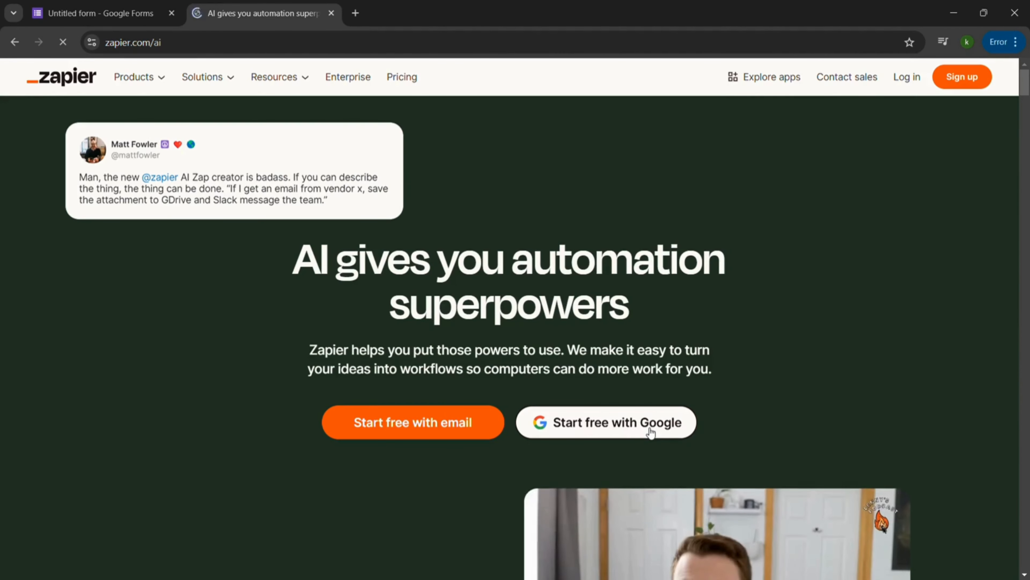
Sign up for Zapier for free with the existing Google account.
{"action": "left_click", "coordinate": [651, 431]}
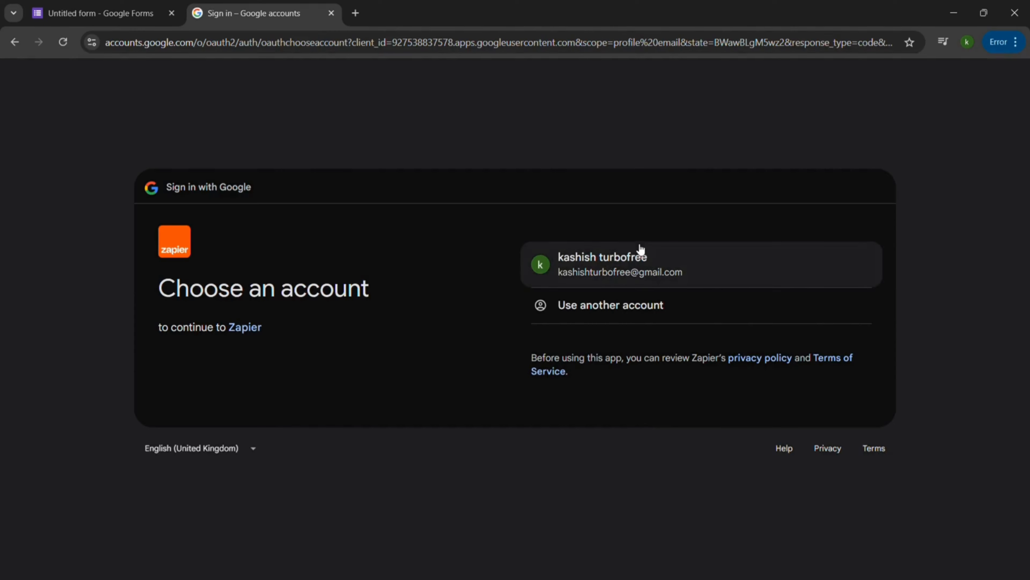
{"action": "left_click", "coordinate": [640, 249]}
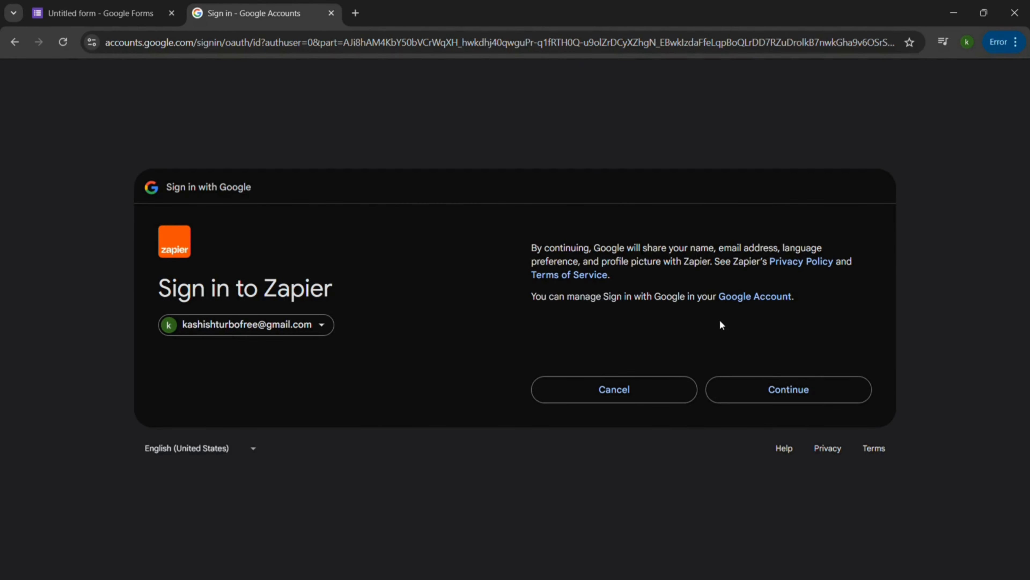
{"action": "left_click", "coordinate": [814, 381]}
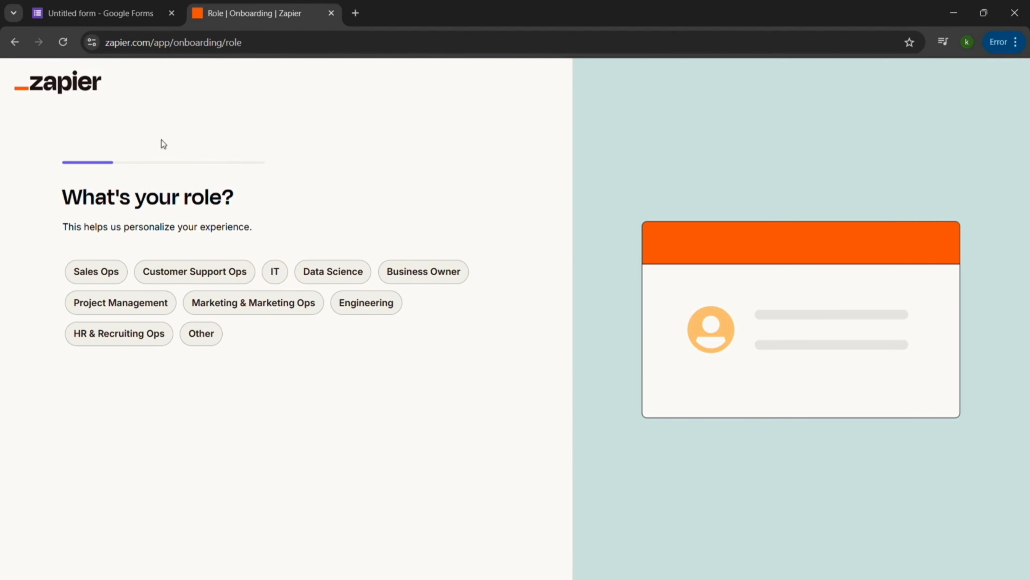
Answer the onboarding questions with role Business Owner, company size 50-249 and job level Individual contributor.
{"action": "left_click", "coordinate": [203, 337]}
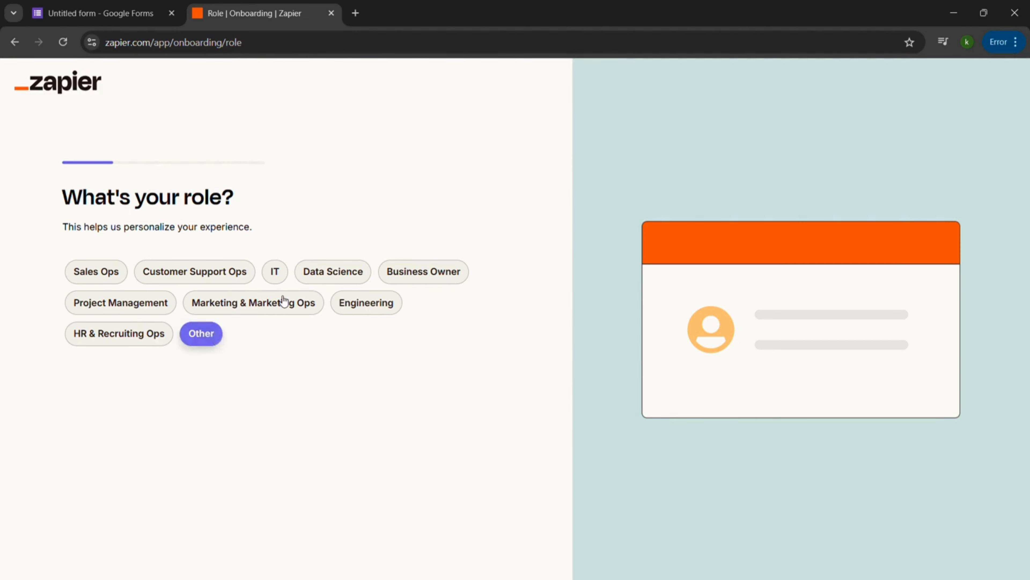
{"action": "left_click", "coordinate": [440, 272]}
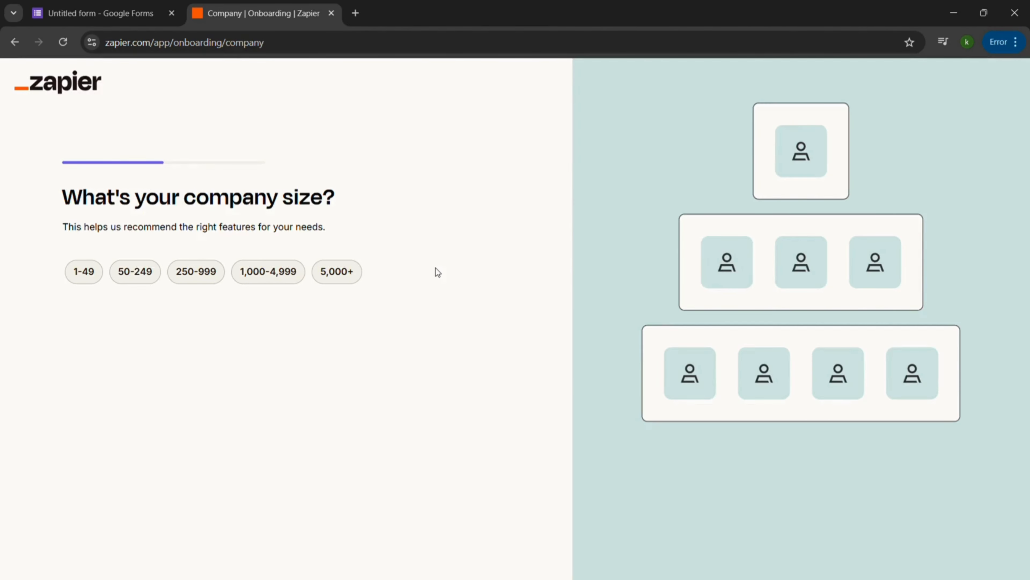
{"action": "left_click", "coordinate": [148, 274]}
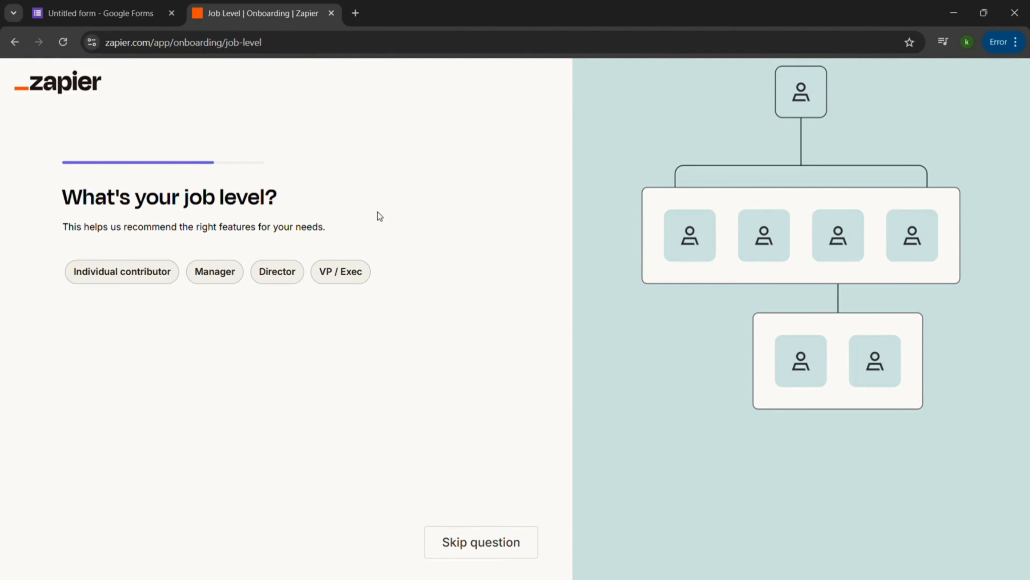
{"action": "left_click", "coordinate": [149, 281]}
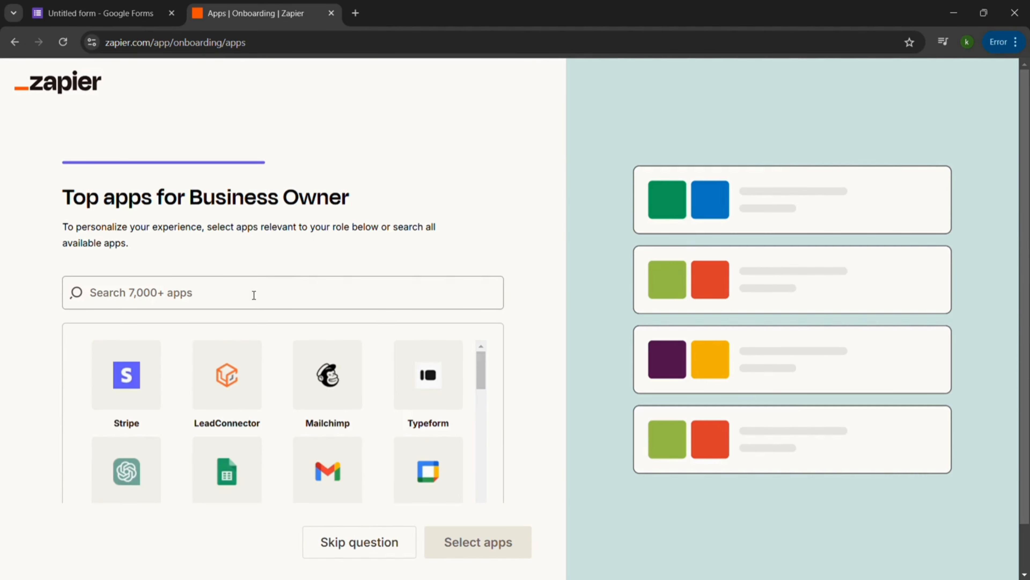
Search the onboarding app list for "google form" and select Google Forms, not the legacy version.
{"action": "scroll", "coordinate": [253, 295], "scroll_direction": "down", "scroll_amount": 2}
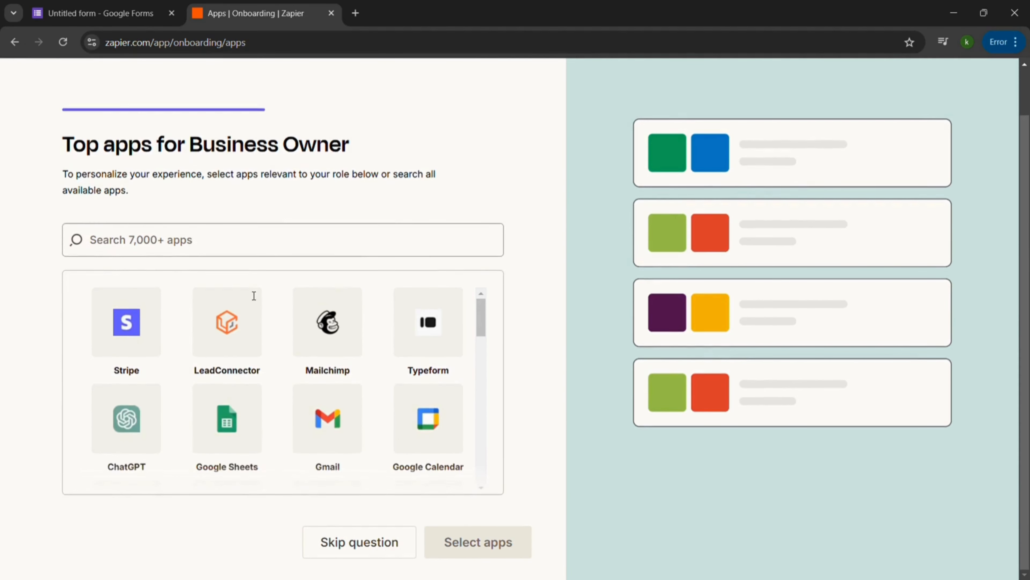
{"action": "left_click", "coordinate": [114, 245]}
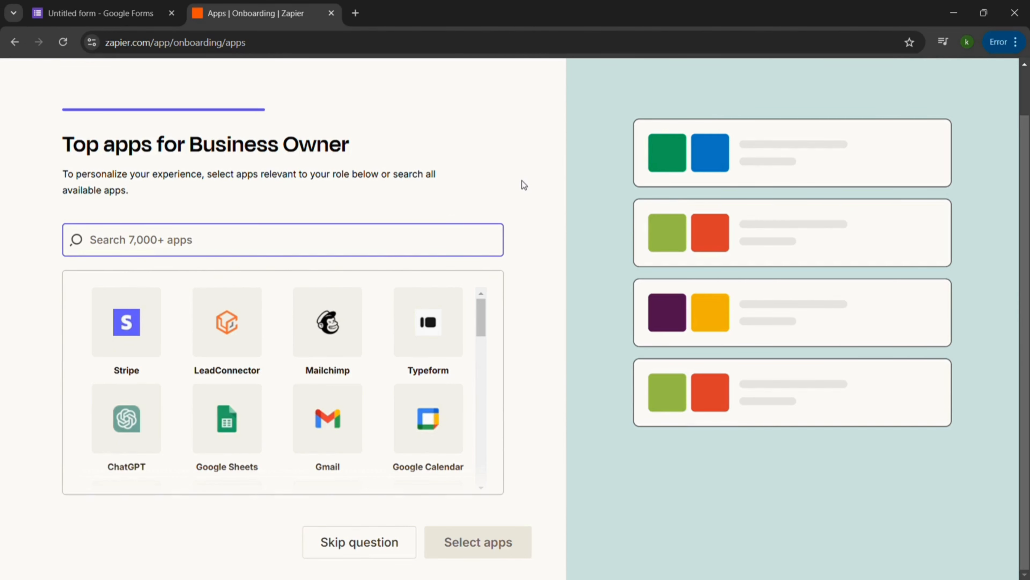
{"action": "type", "text": "google f"}
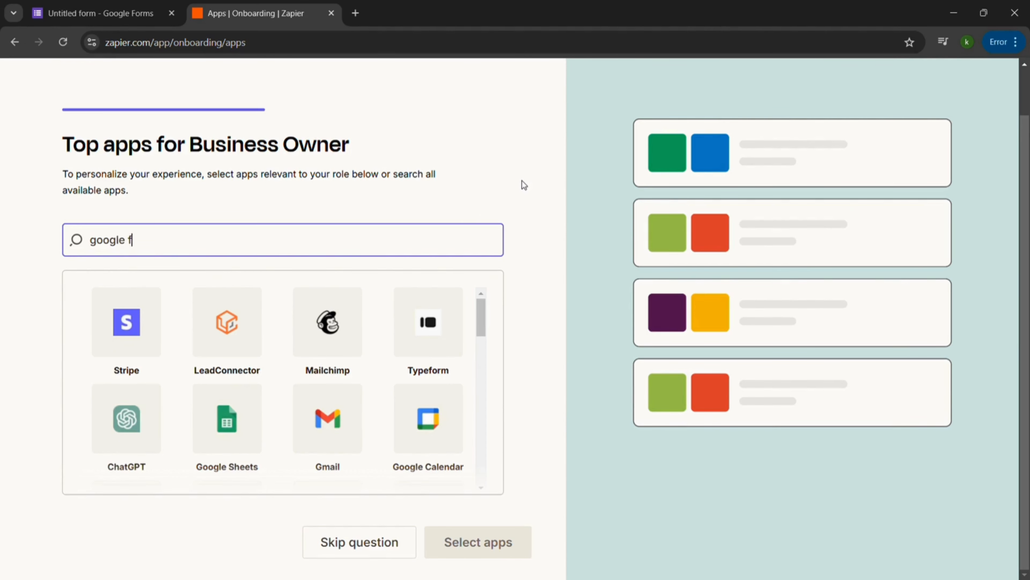
{"action": "type", "text": "orm"}
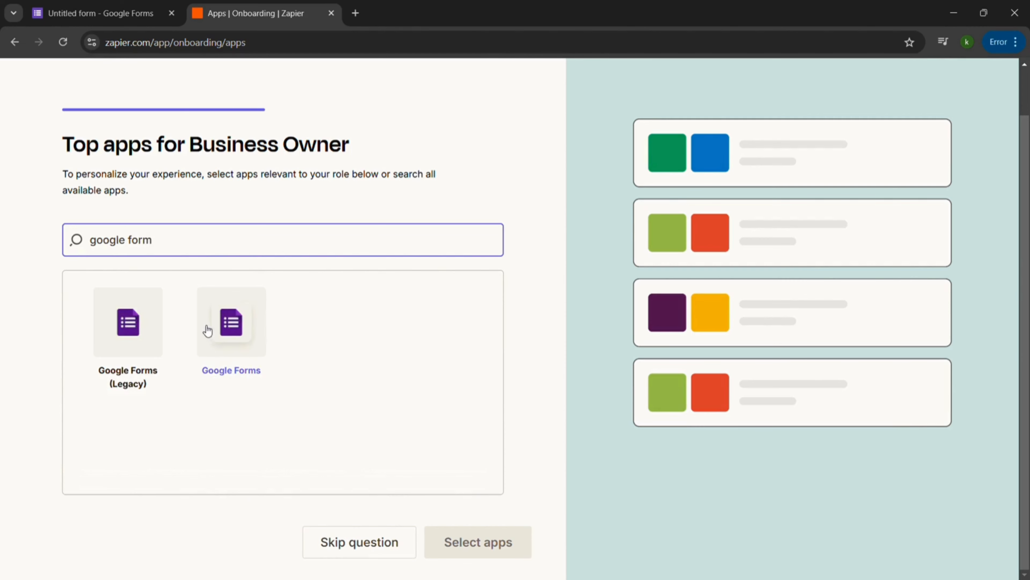
{"action": "left_click", "coordinate": [218, 327]}
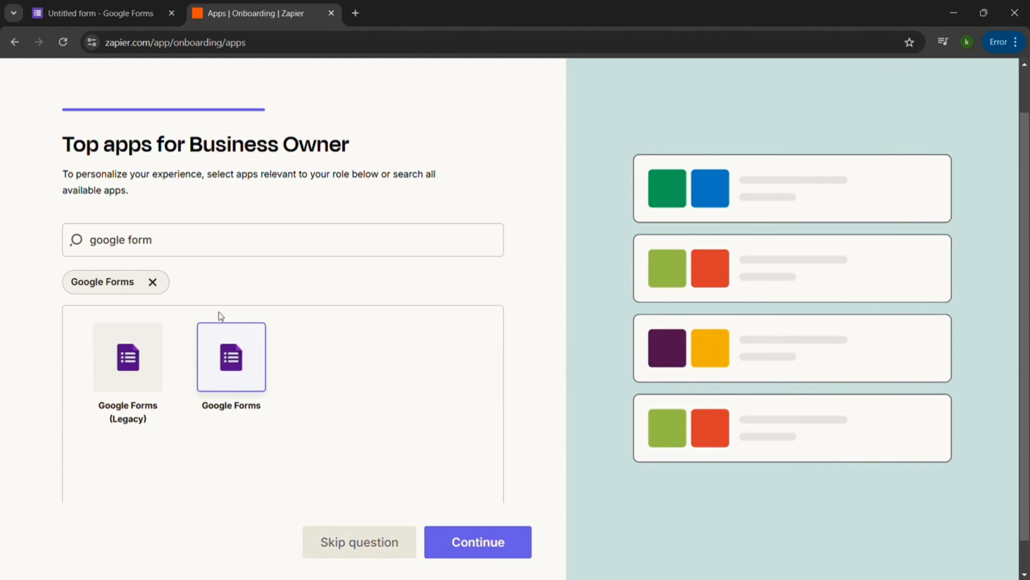
Search for "gmail", add Gmail to the selected apps and finish the onboarding.
{"action": "left_click", "coordinate": [238, 251]}
{"action": "key", "text": "ctrl+a"}
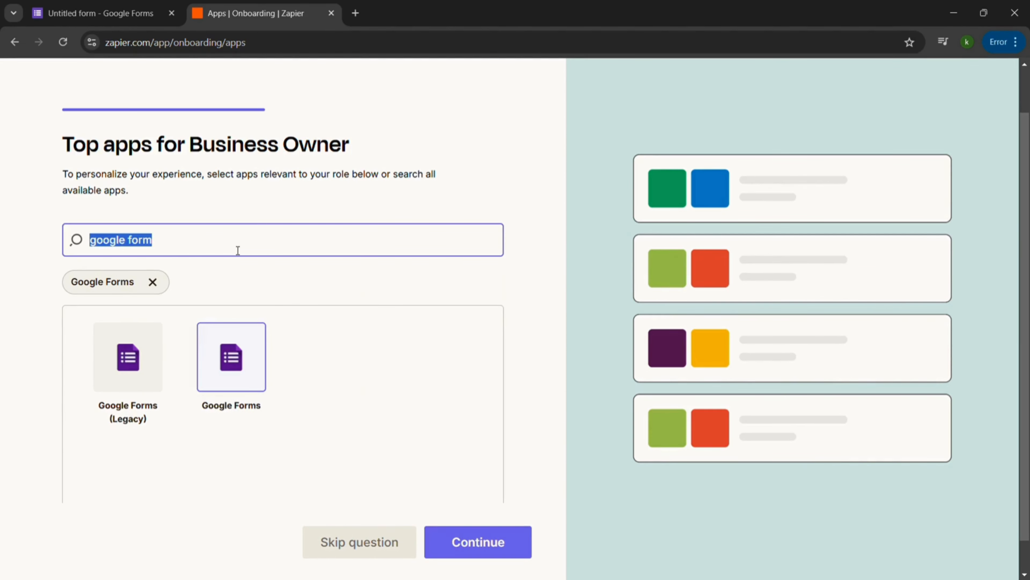
{"action": "type", "text": "gmail"}
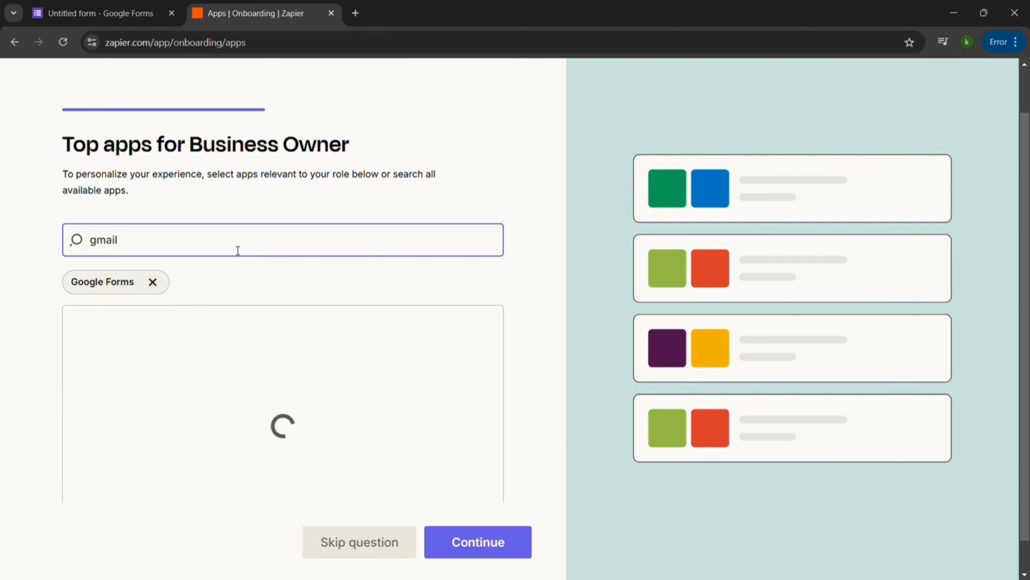
{"action": "left_click", "coordinate": [464, 366]}
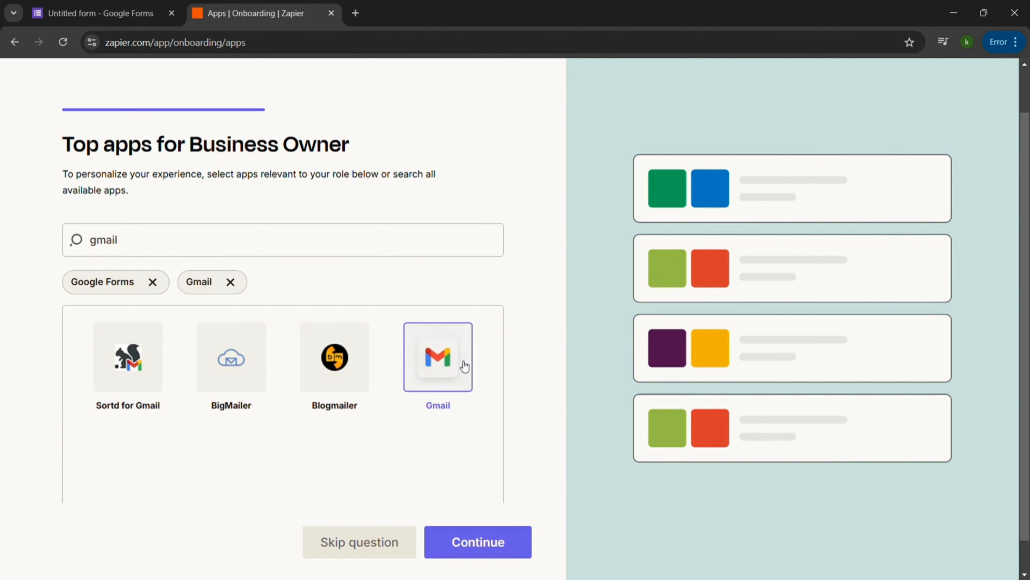
{"action": "left_click", "coordinate": [519, 544]}
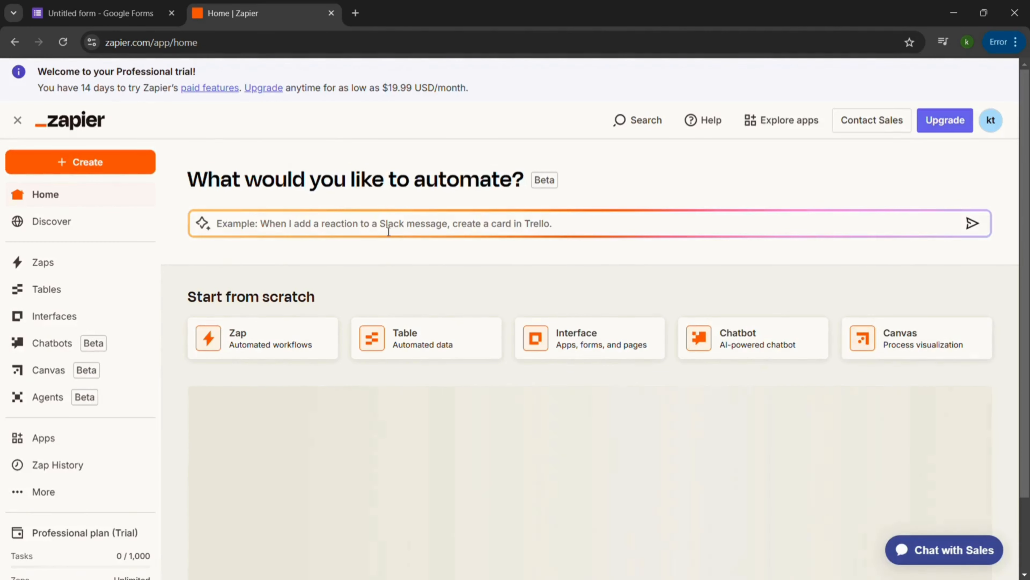
Submit the automation prompt "When I receive a response to my google form, I send an email to the respondent".
{"action": "left_click", "coordinate": [389, 229]}
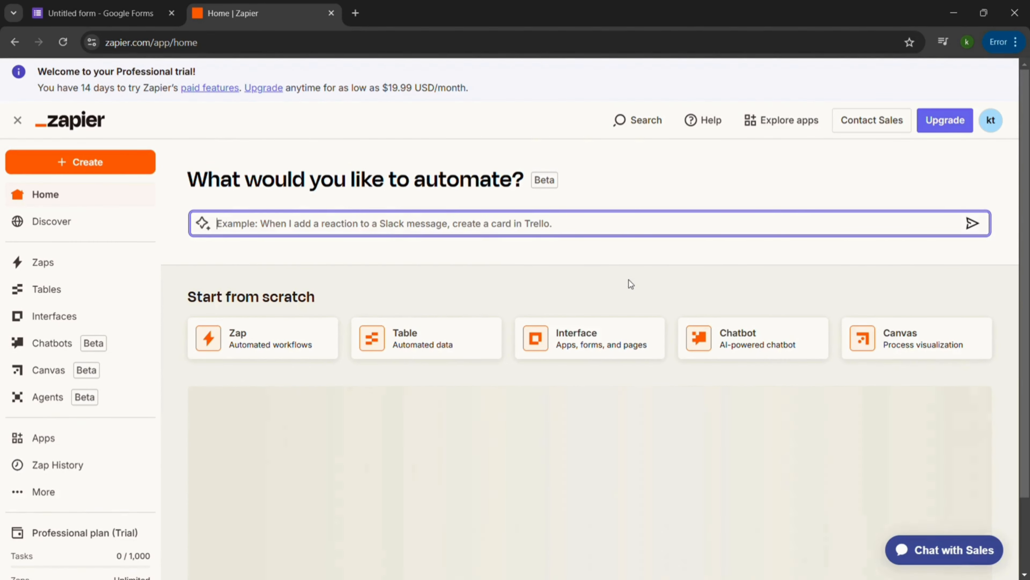
{"action": "type", "text": "When"}
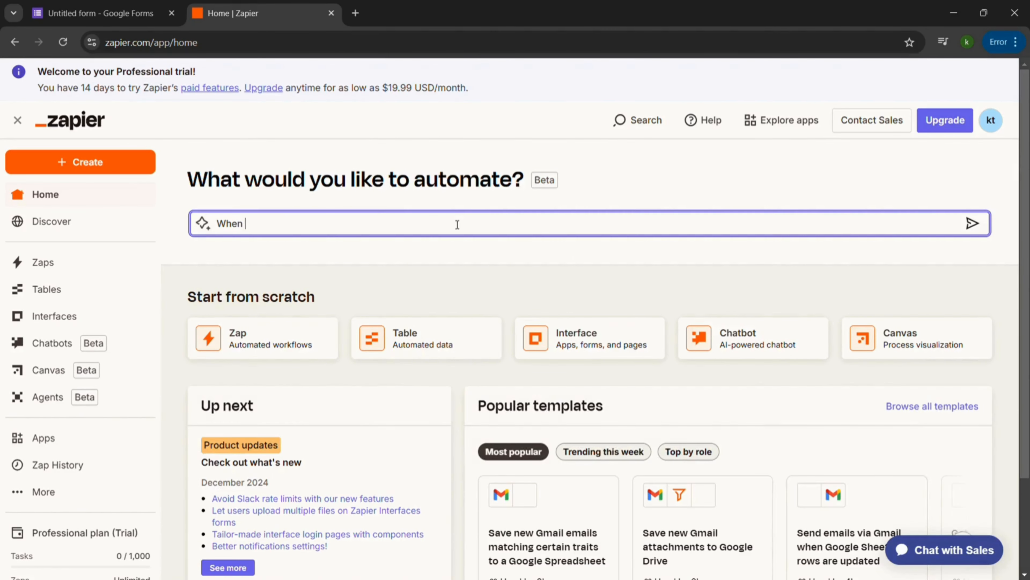
{"action": "type", "text": " I receiv"}
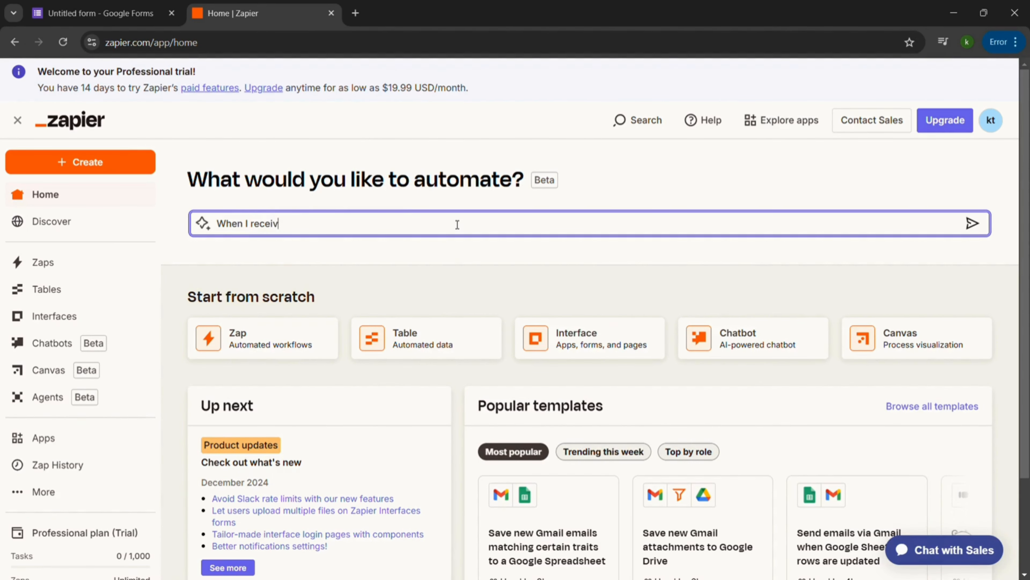
{"action": "type", "text": "e a response to my goog"}
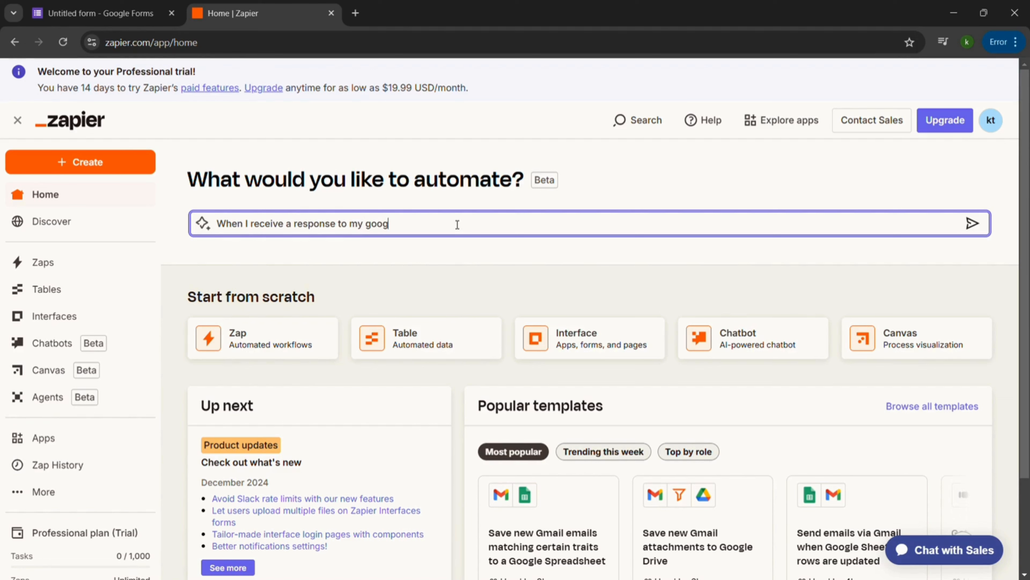
{"action": "type", "text": "le form, I send an email to th"}
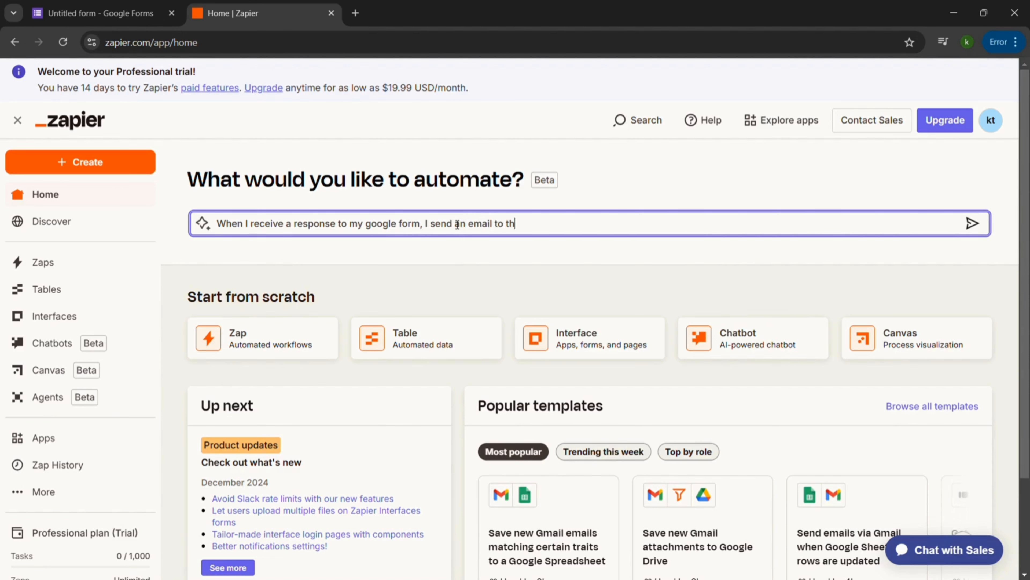
{"action": "type", "text": "e respondent"}
{"action": "left_click", "coordinate": [972, 224]}
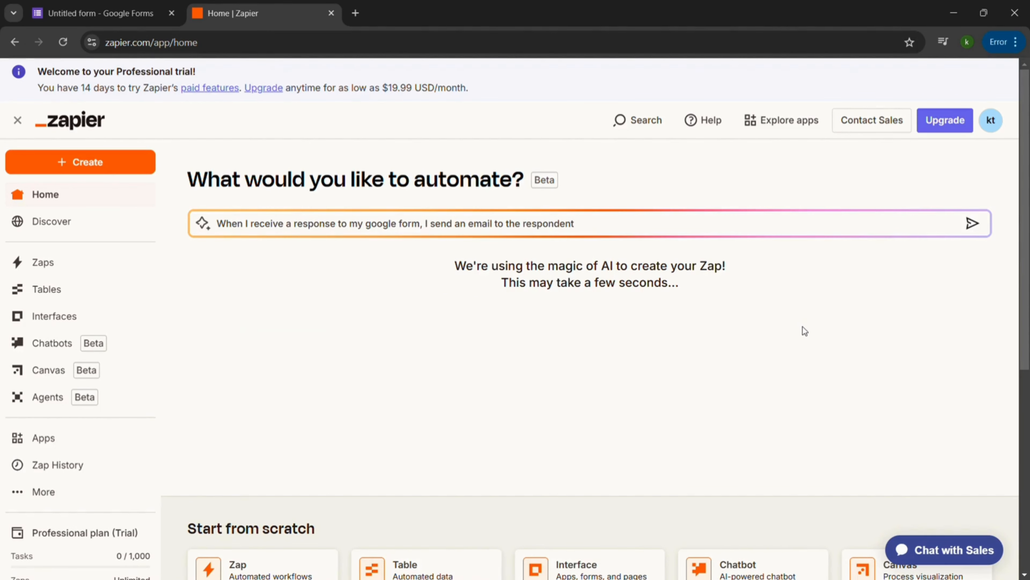
Examine the suggested Zap's two steps, the start-from-scratch options and the popular templates on the home page.
{"action": "scroll", "coordinate": [859, 386], "scroll_direction": "down", "scroll_amount": 5}
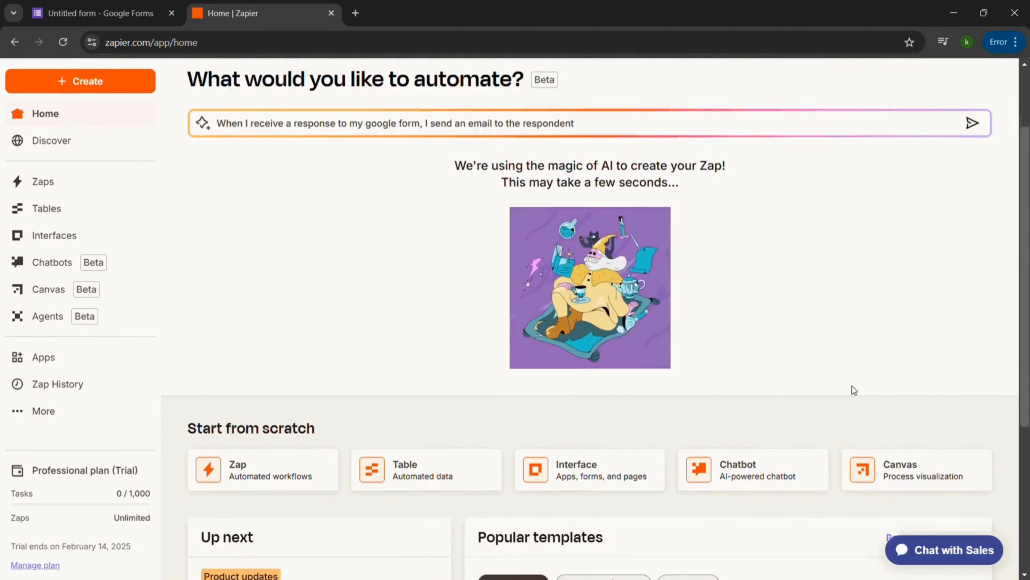
{"action": "scroll", "coordinate": [856, 391], "scroll_direction": "down", "scroll_amount": 4}
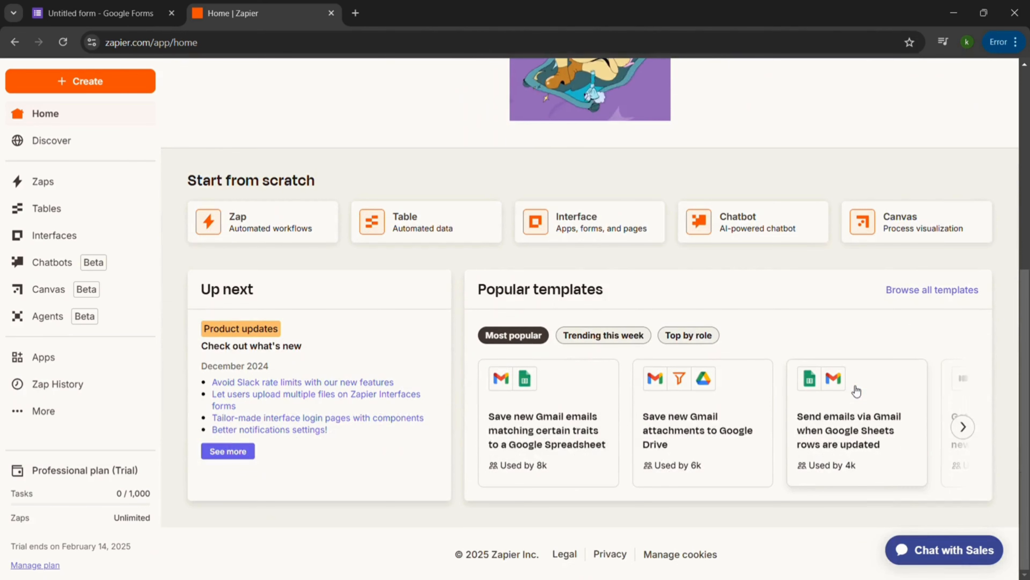
{"action": "scroll", "coordinate": [277, 237], "scroll_direction": "up", "scroll_amount": 5}
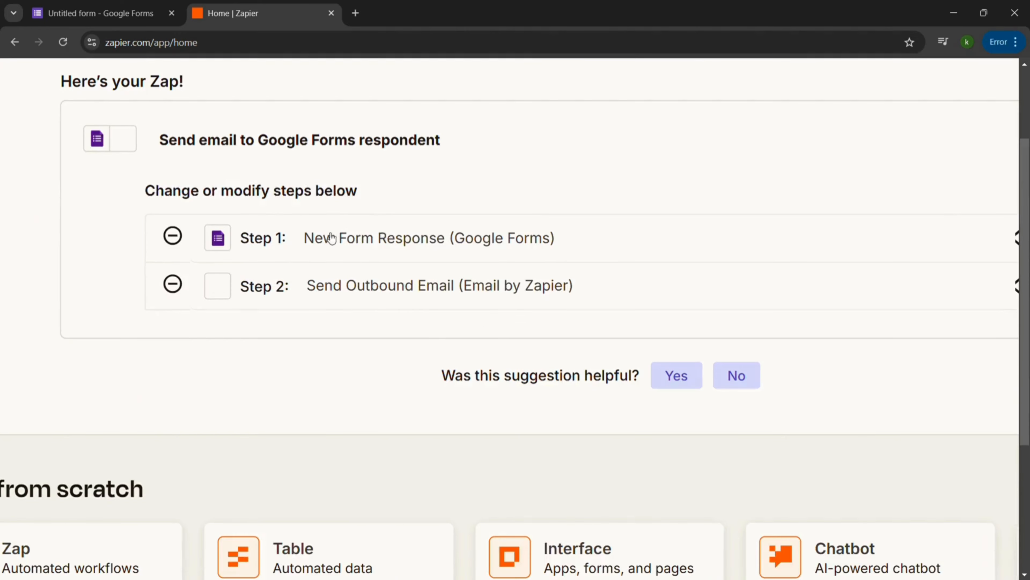
{"action": "scroll", "coordinate": [379, 231], "scroll_direction": "down", "scroll_amount": 6}
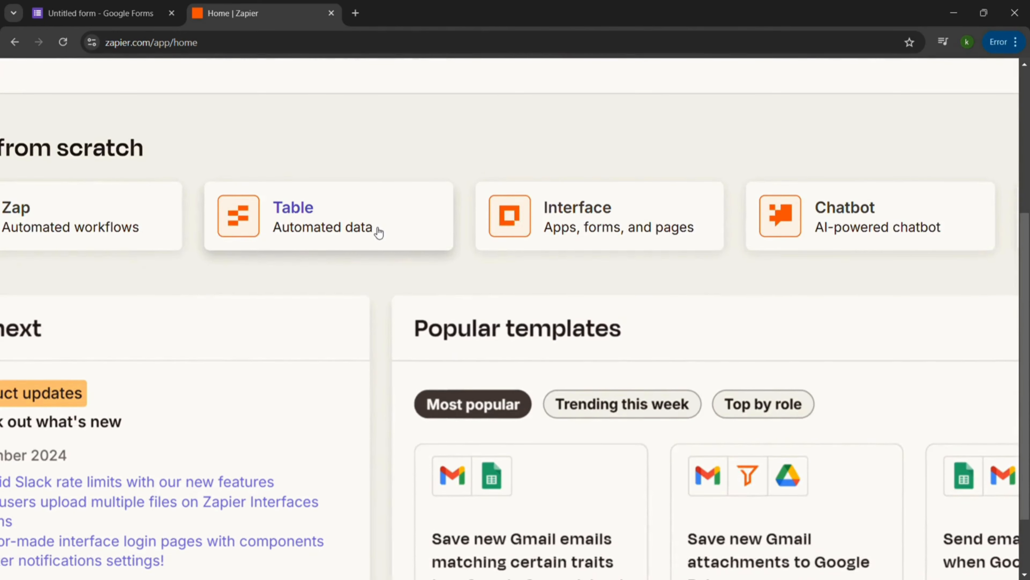
{"action": "scroll", "coordinate": [380, 231], "scroll_direction": "right", "scroll_amount": 4}
{"action": "scroll", "coordinate": [406, 228], "scroll_direction": "right", "scroll_amount": 1}
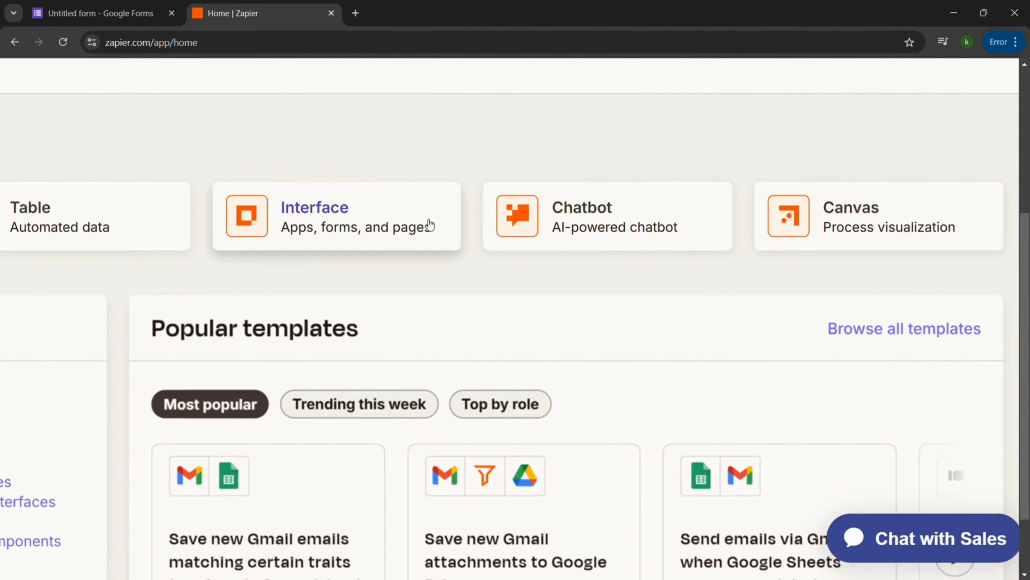
{"action": "scroll", "coordinate": [430, 225], "scroll_direction": "right", "scroll_amount": 1}
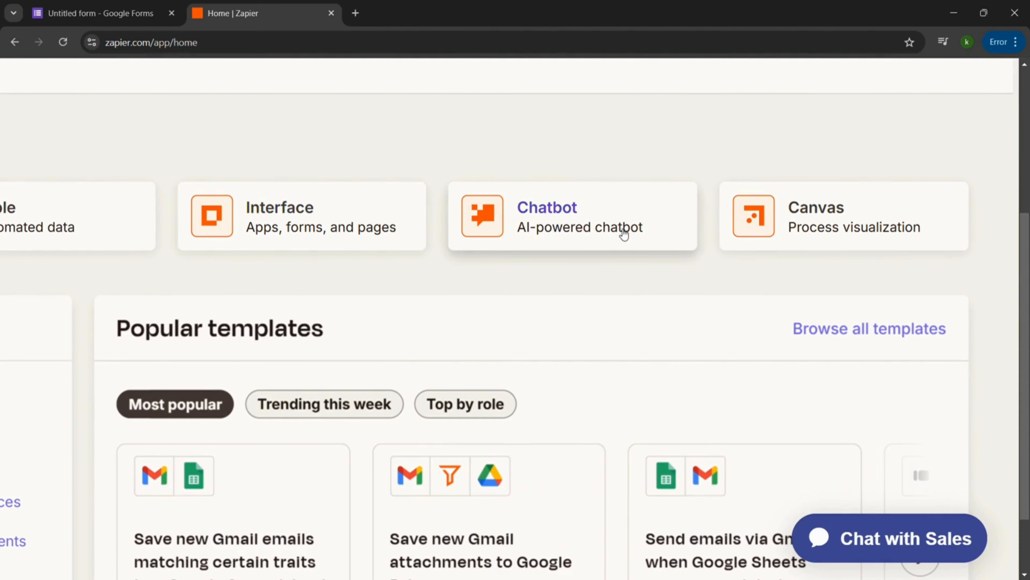
{"action": "scroll", "coordinate": [850, 227], "scroll_direction": "down", "scroll_amount": 5}
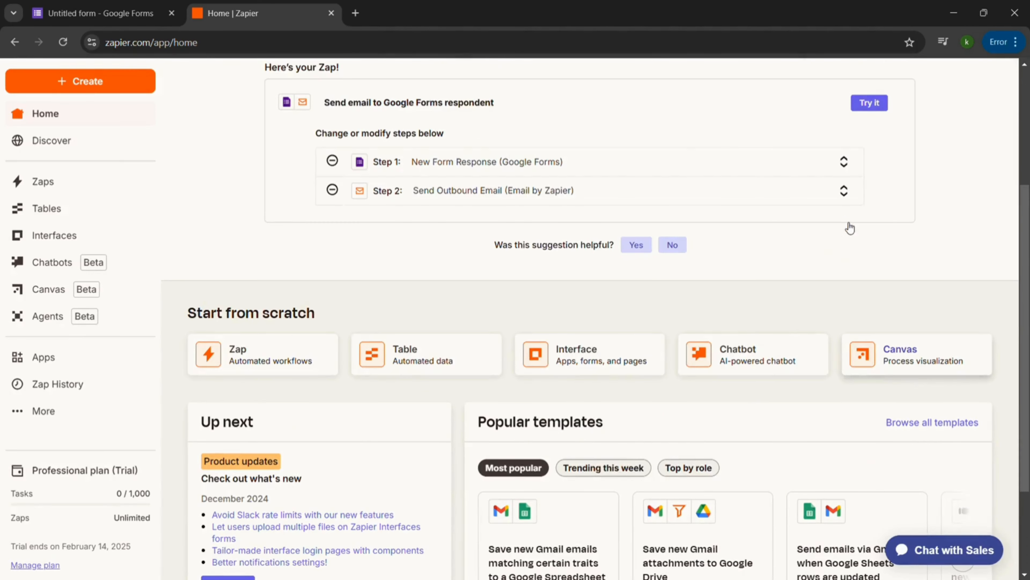
{"action": "scroll", "coordinate": [680, 142], "scroll_direction": "up", "scroll_amount": 3}
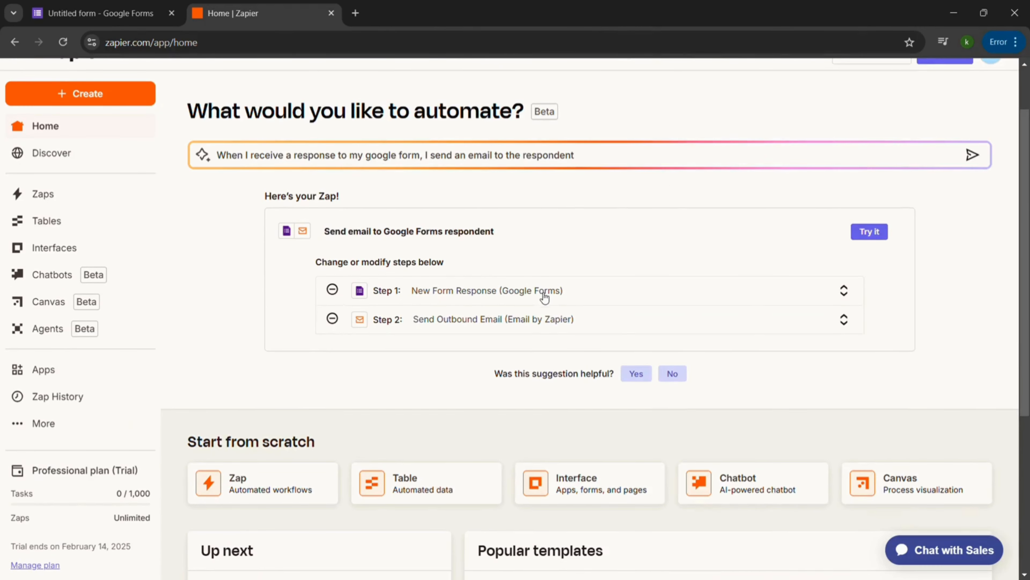
{"action": "scroll", "coordinate": [546, 293], "scroll_direction": "up", "scroll_amount": 3}
{"action": "scroll", "coordinate": [543, 295], "scroll_direction": "up", "scroll_amount": 3}
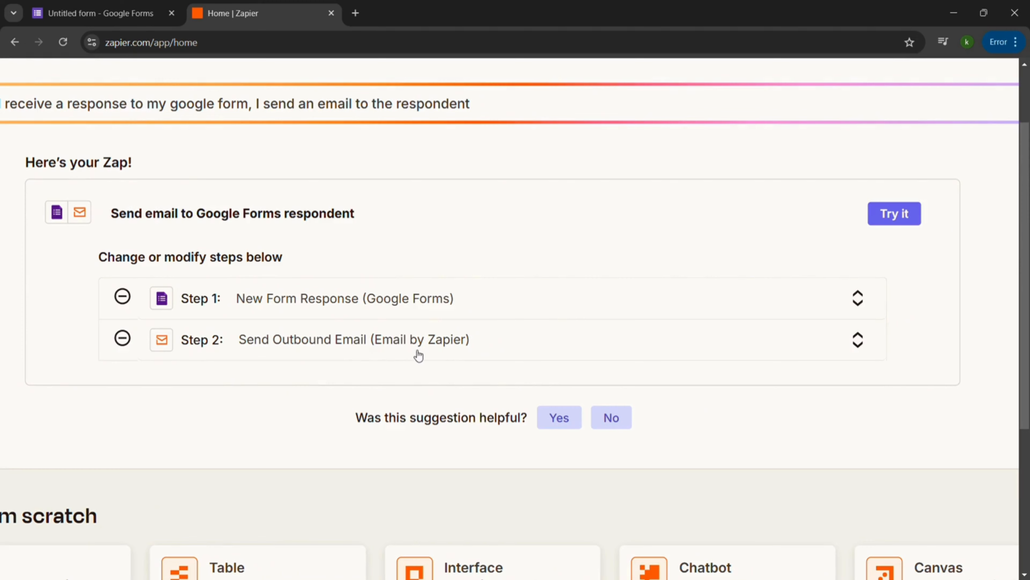
{"action": "scroll", "coordinate": [418, 354], "scroll_direction": "down", "scroll_amount": 3}
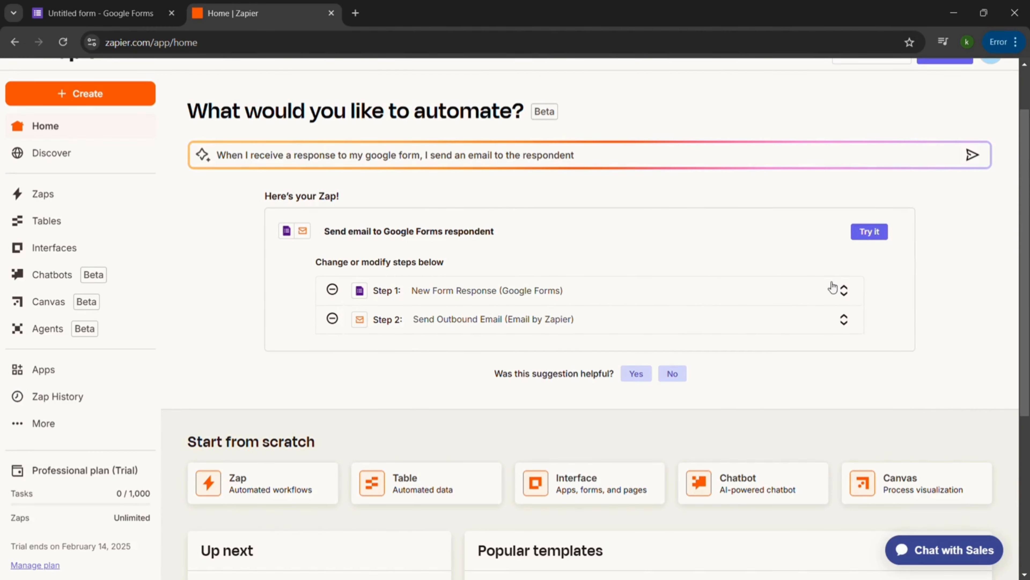
Open the suggested "Send email to Google Forms respondent" Zap in the editor and look at its Copilot pane.
{"action": "left_click", "coordinate": [872, 236]}
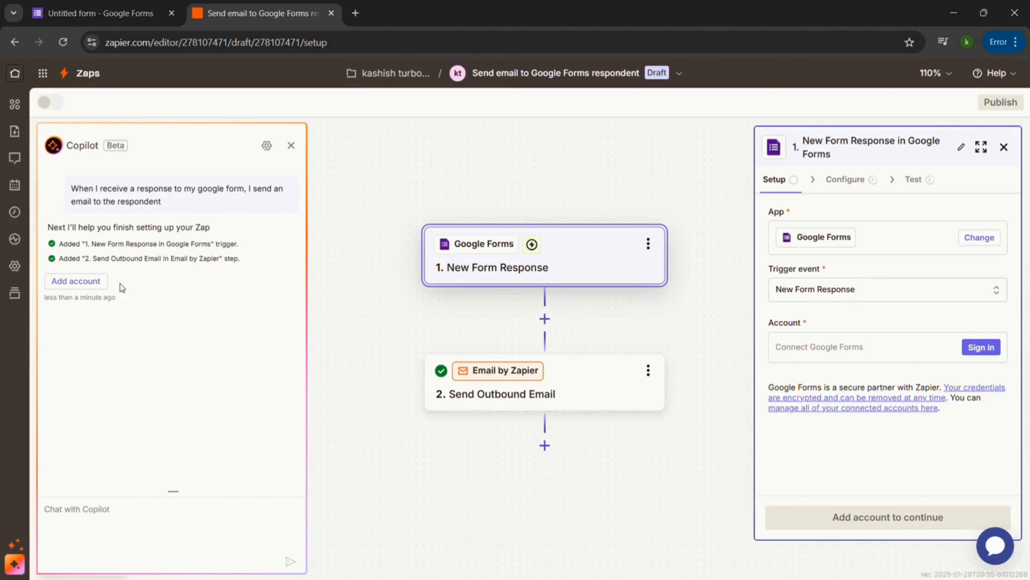
{"action": "left_click_drag", "start_coordinate": [67, 151], "coordinate": [104, 153]}
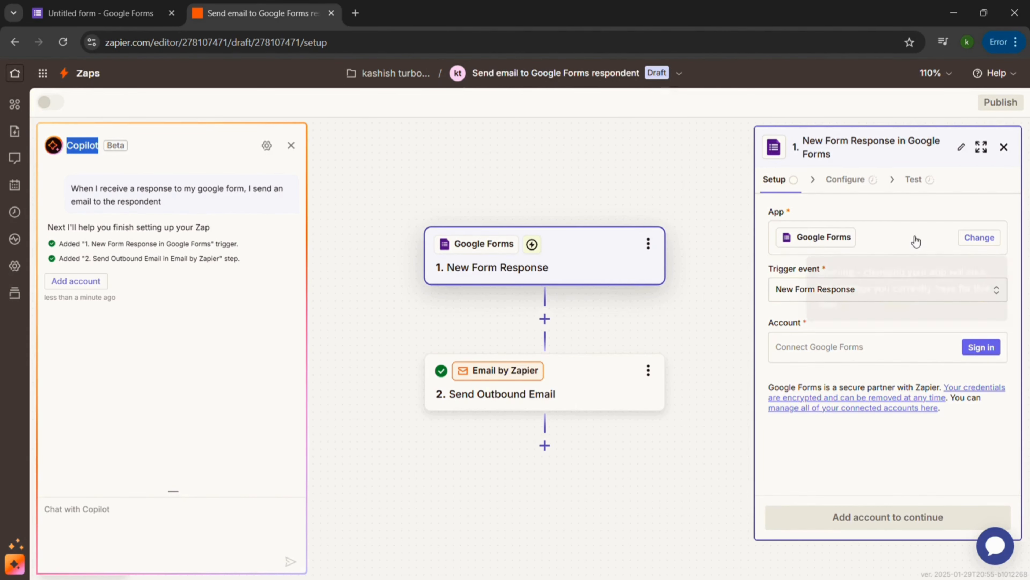
Connect the Google Forms account to the New Form Response trigger and continue to its configuration.
{"action": "left_click", "coordinate": [903, 243]}
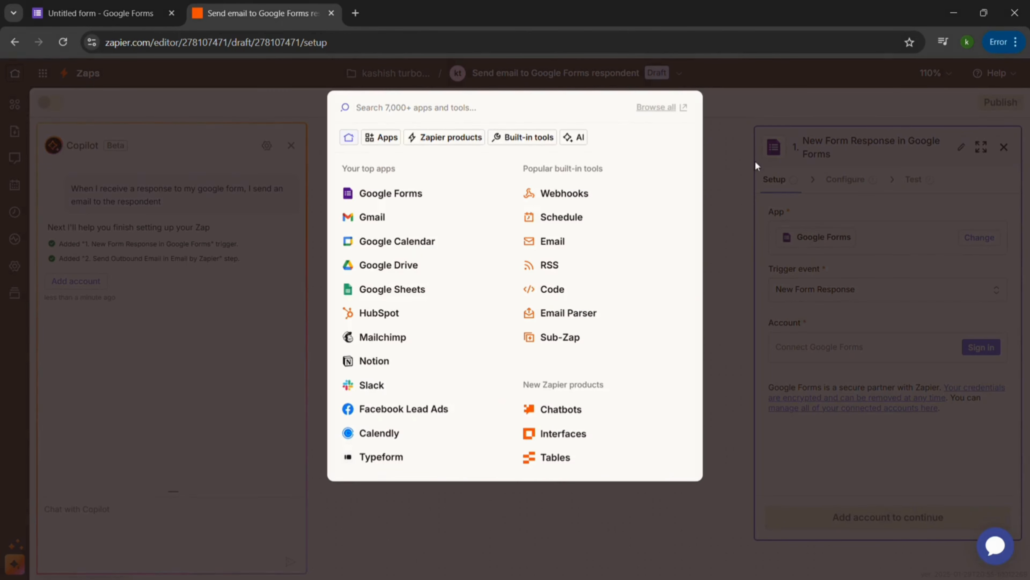
{"action": "left_click", "coordinate": [894, 242]}
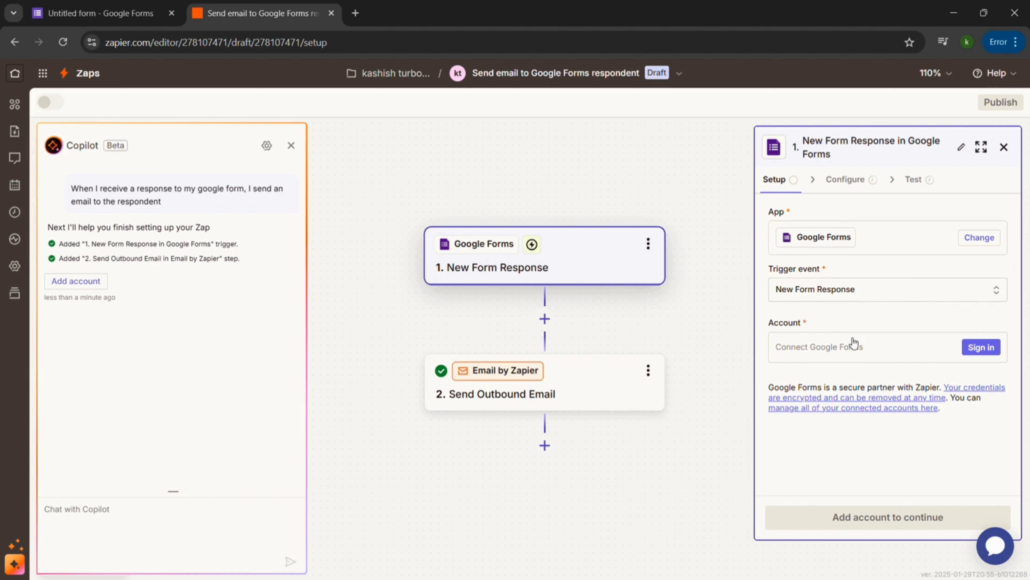
{"action": "left_click", "coordinate": [848, 343]}
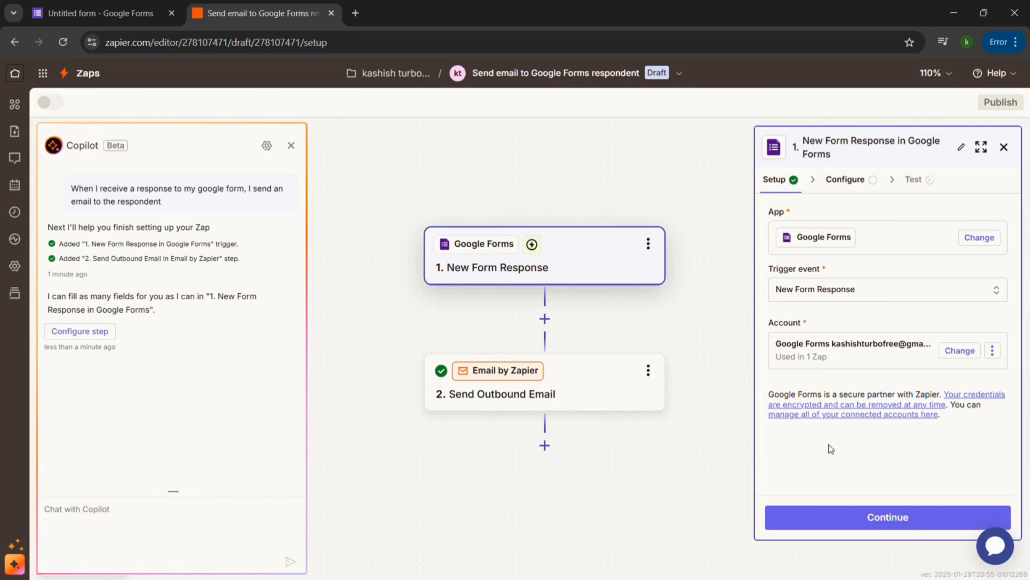
{"action": "left_click", "coordinate": [909, 523]}
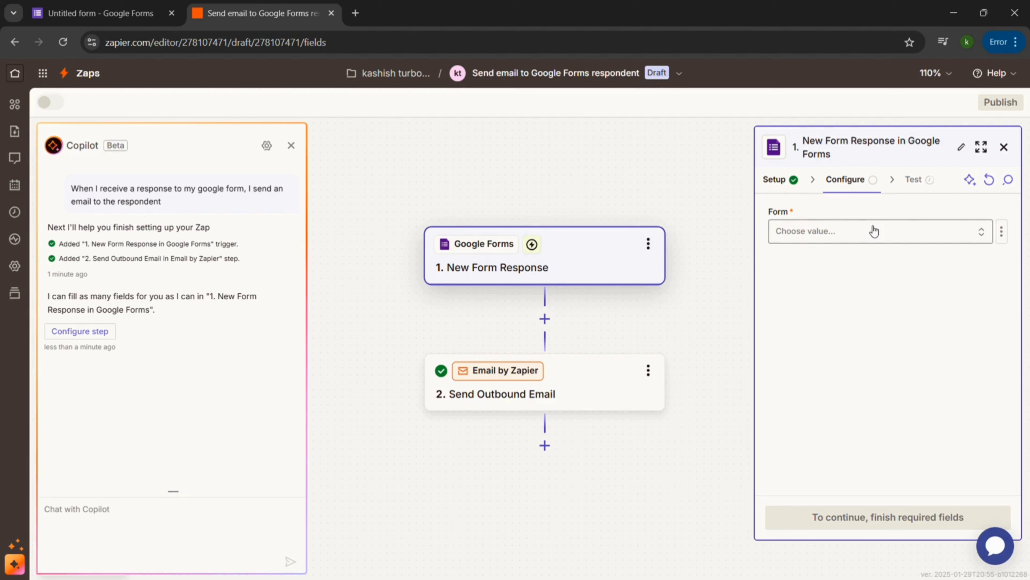
Select "Untitled form" as the trigger's form and continue to the trigger test.
{"action": "left_click", "coordinate": [873, 231]}
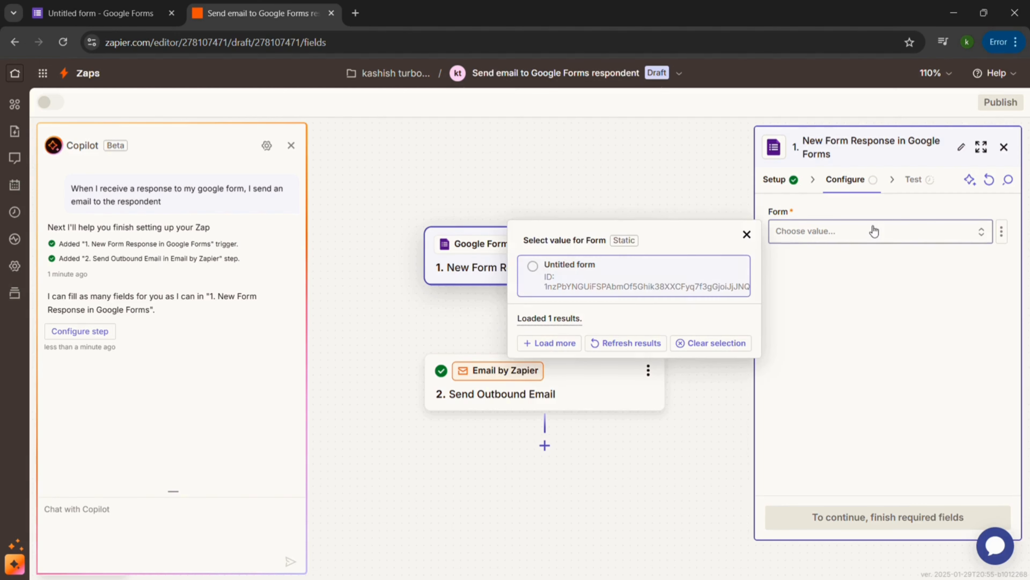
{"action": "left_click", "coordinate": [569, 279]}
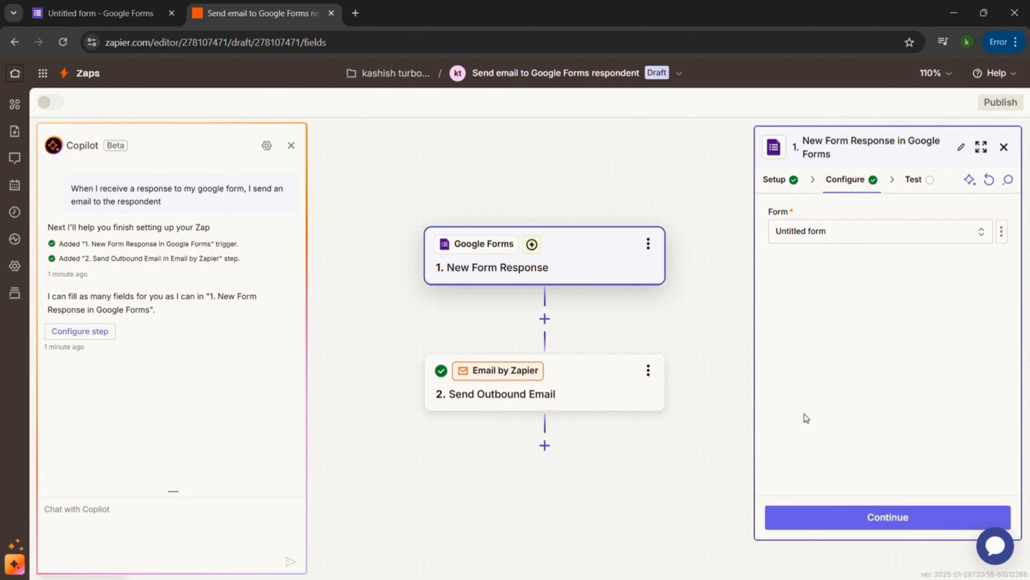
{"action": "left_click", "coordinate": [838, 518]}
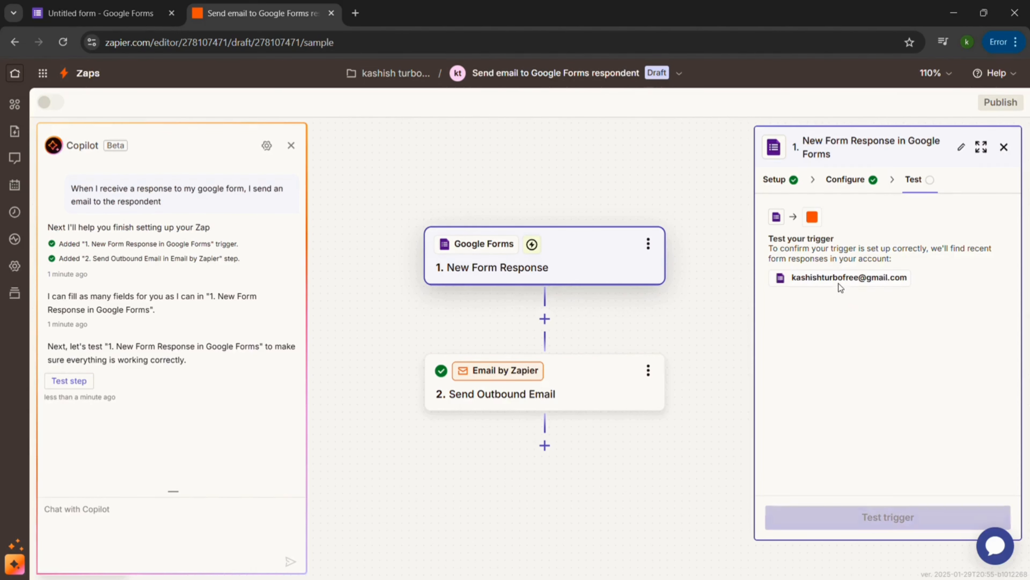
Test the trigger, continue with the record Form Response A, and proceed to the Send Outbound Email configuration.
{"action": "left_click", "coordinate": [895, 517]}
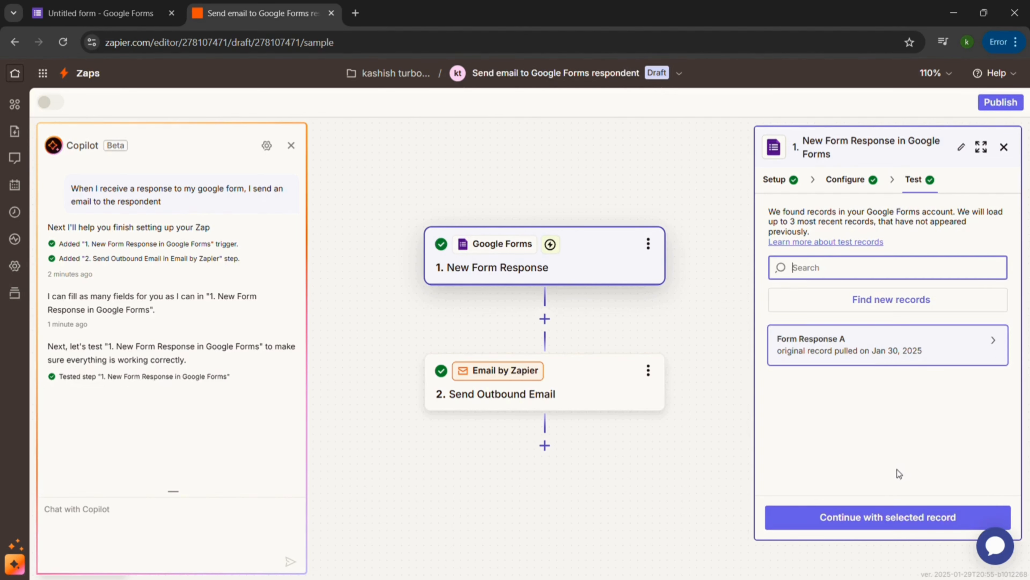
{"action": "left_click", "coordinate": [894, 518]}
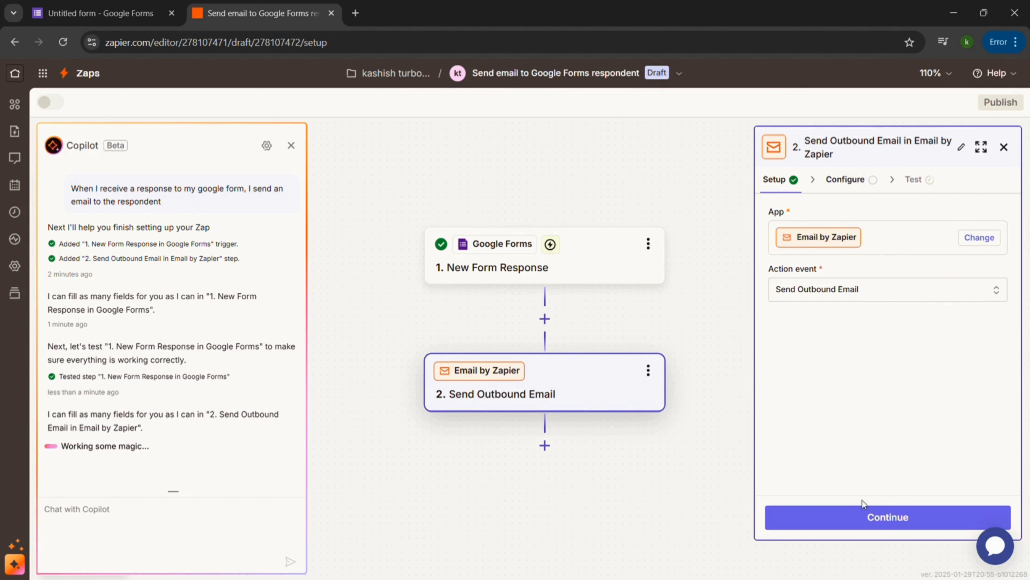
{"action": "left_click", "coordinate": [868, 515]}
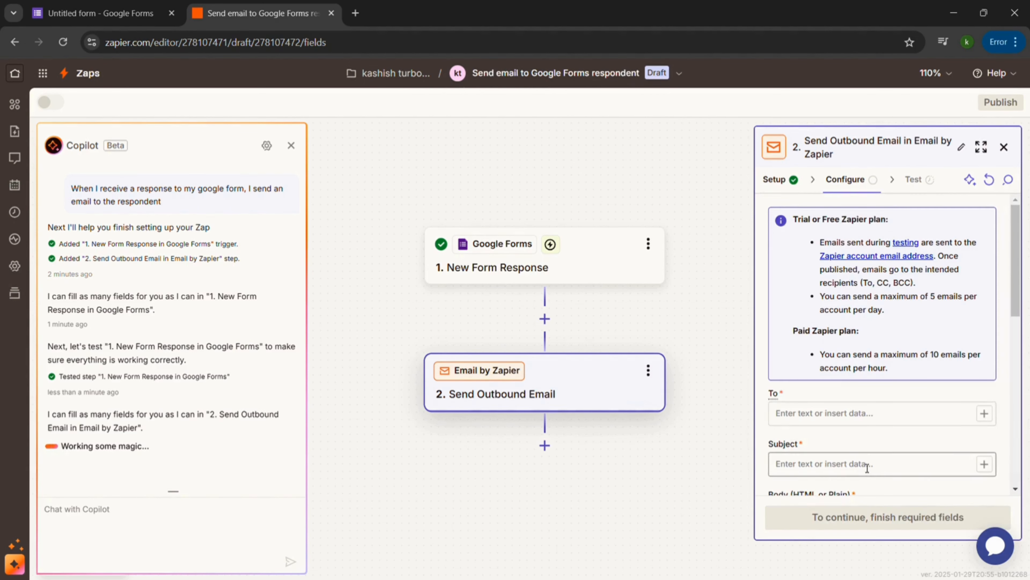
Set the outbound email's To recipient to the form's "What's your email ID?" answer.
{"action": "scroll", "coordinate": [856, 459], "scroll_direction": "down", "scroll_amount": 2}
{"action": "scroll", "coordinate": [856, 460], "scroll_direction": "down", "scroll_amount": 5}
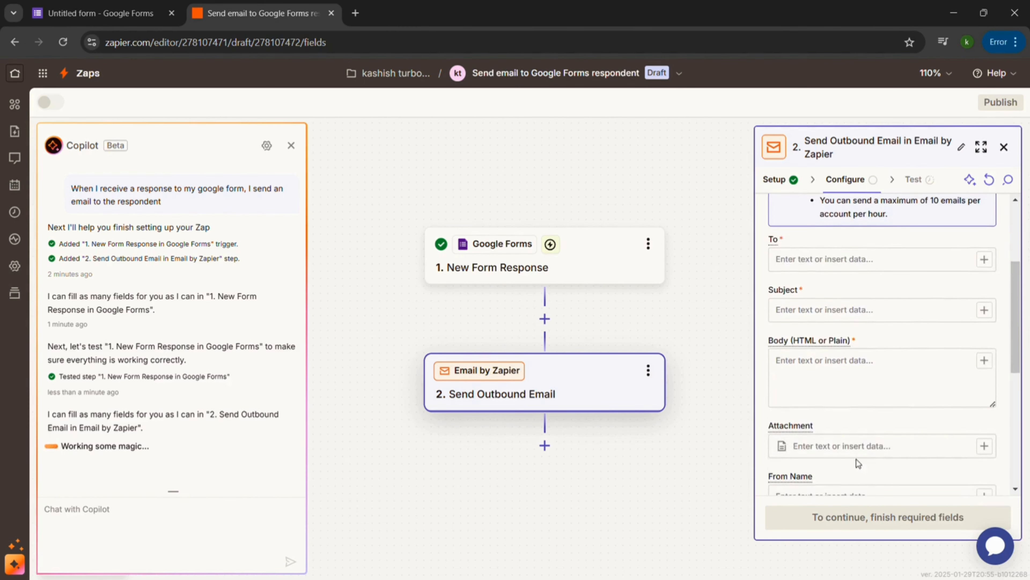
{"action": "scroll", "coordinate": [856, 459], "scroll_direction": "up", "scroll_amount": 5}
{"action": "scroll", "coordinate": [862, 463], "scroll_direction": "down", "scroll_amount": 1}
{"action": "scroll", "coordinate": [862, 464], "scroll_direction": "down", "scroll_amount": 5}
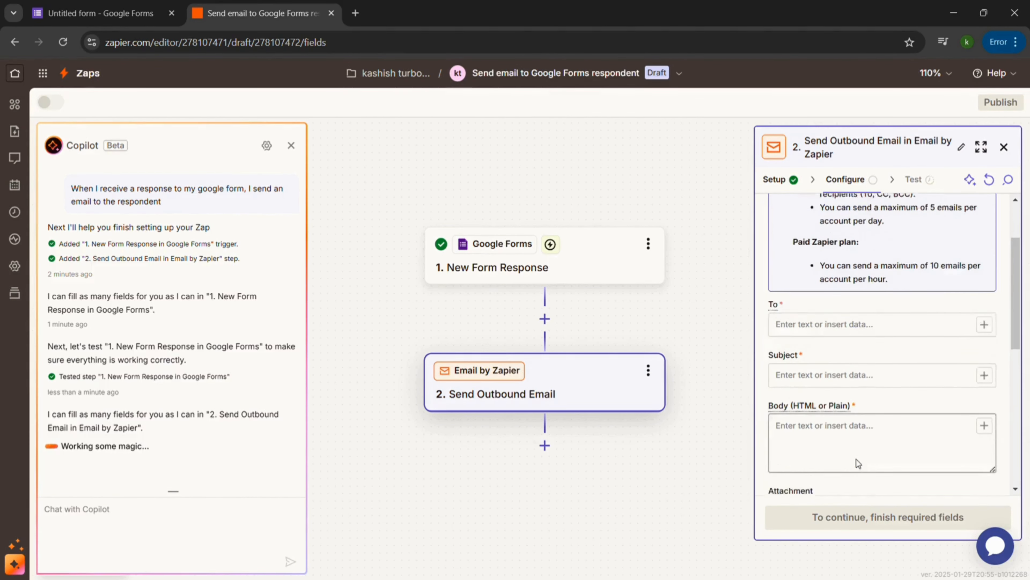
{"action": "left_click", "coordinate": [852, 239]}
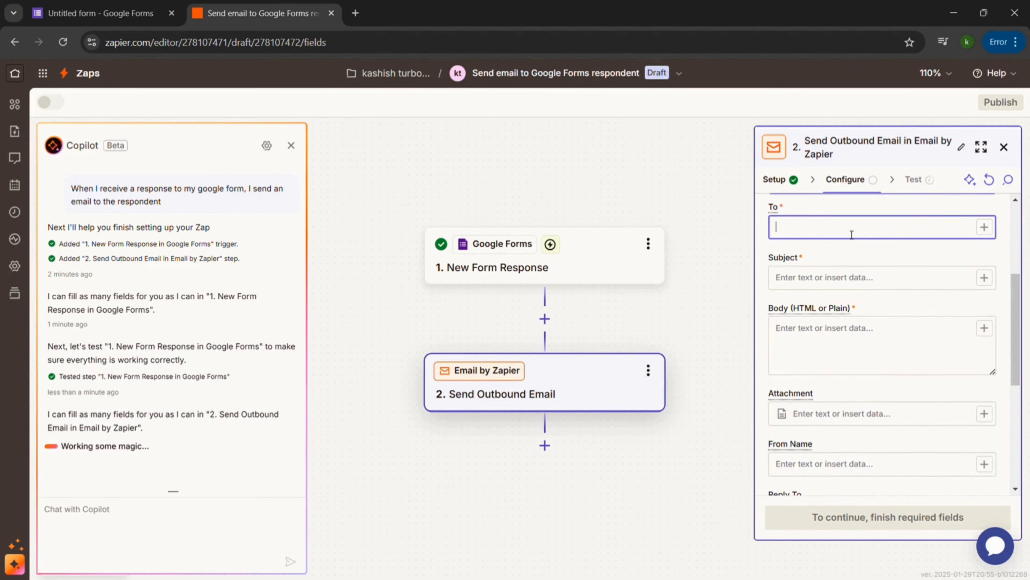
{"action": "type", "text": "/"}
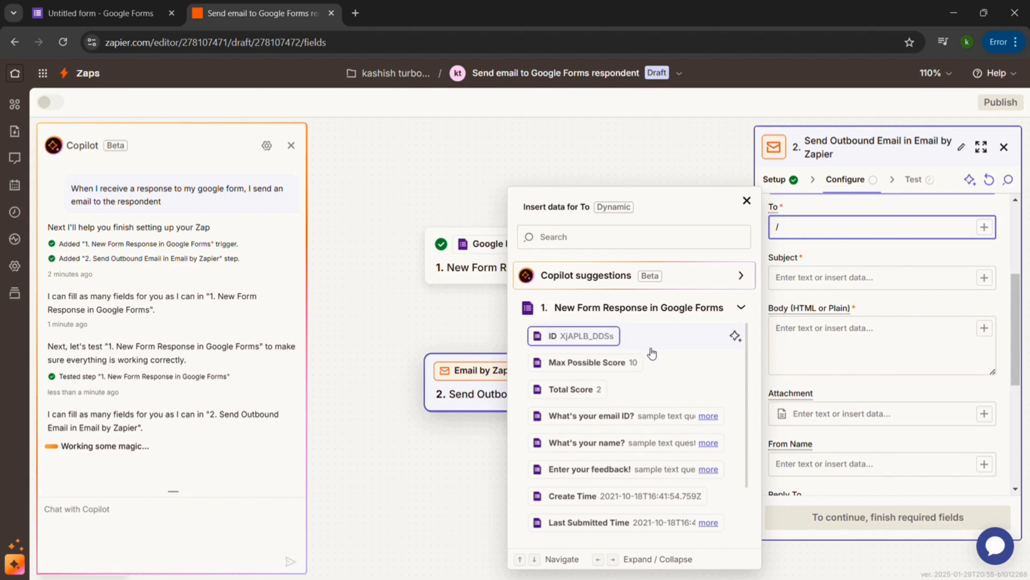
{"action": "scroll", "coordinate": [651, 353], "scroll_direction": "down", "scroll_amount": 2}
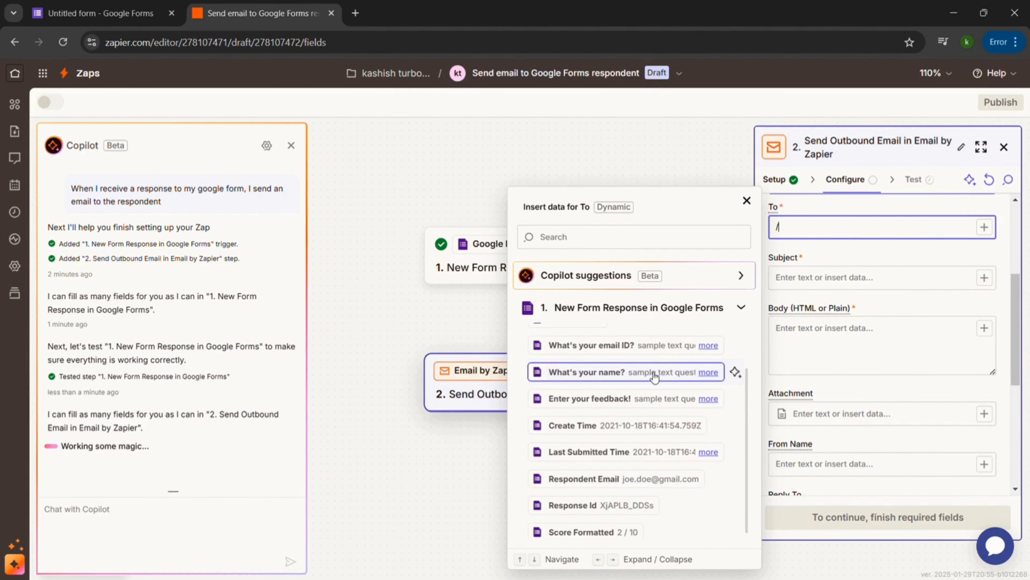
{"action": "left_click", "coordinate": [649, 345]}
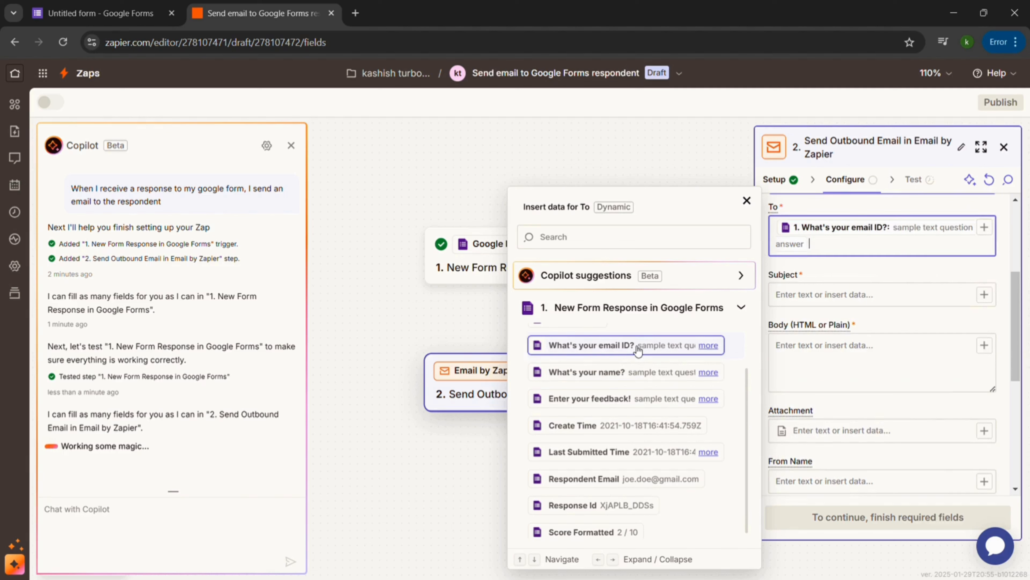
Set the email subject to "Thanks for your invaluable feedback!".
{"action": "left_click", "coordinate": [799, 298]}
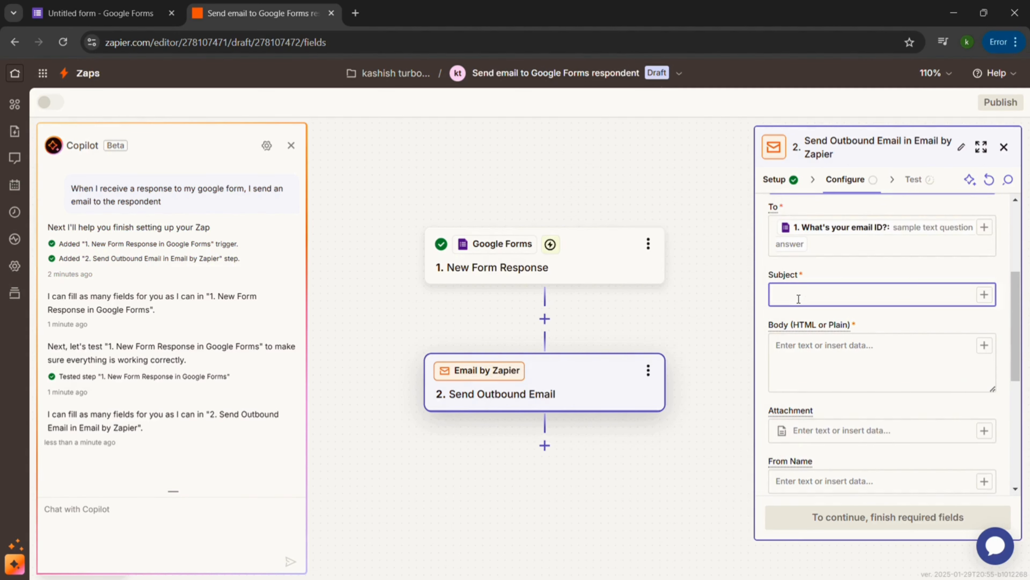
{"action": "type", "text": "Thanks for your invaluable feedback!"}
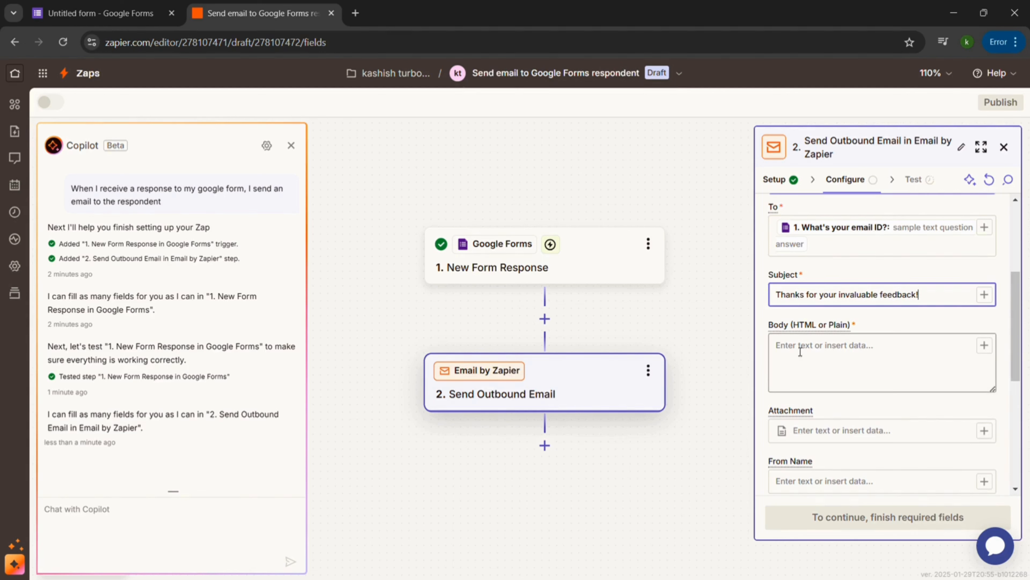
Write the email body as "Hi", the inserted "What's your name?" answer, and ", we appreciate your feedback!".
{"action": "left_click", "coordinate": [800, 351]}
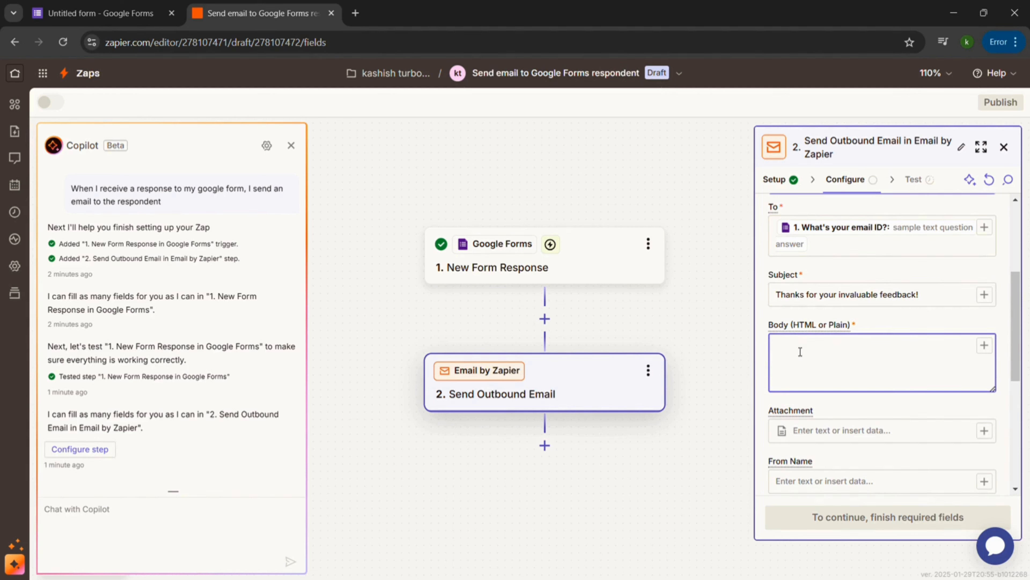
{"action": "type", "text": "Hi /"}
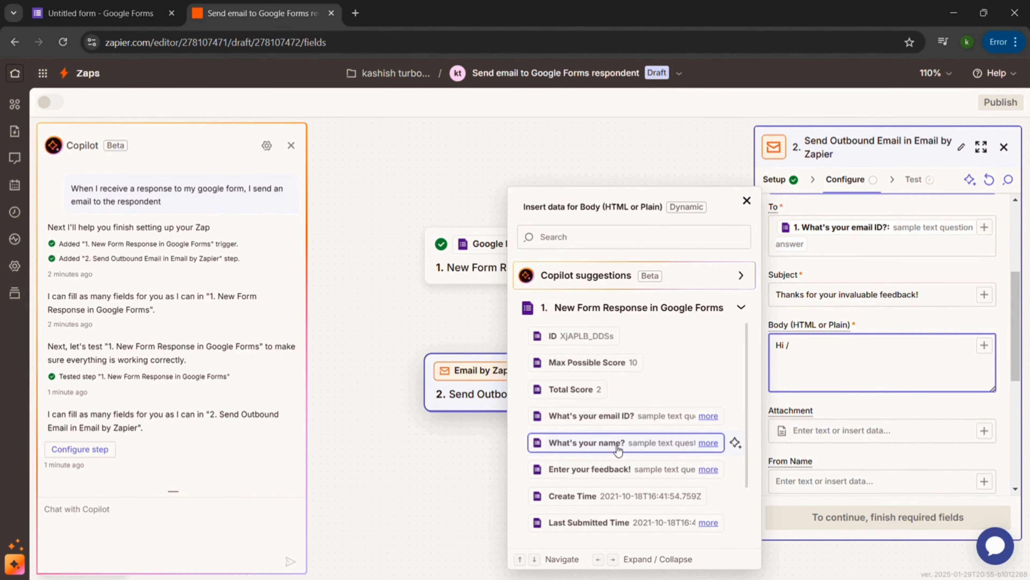
{"action": "left_click", "coordinate": [618, 448]}
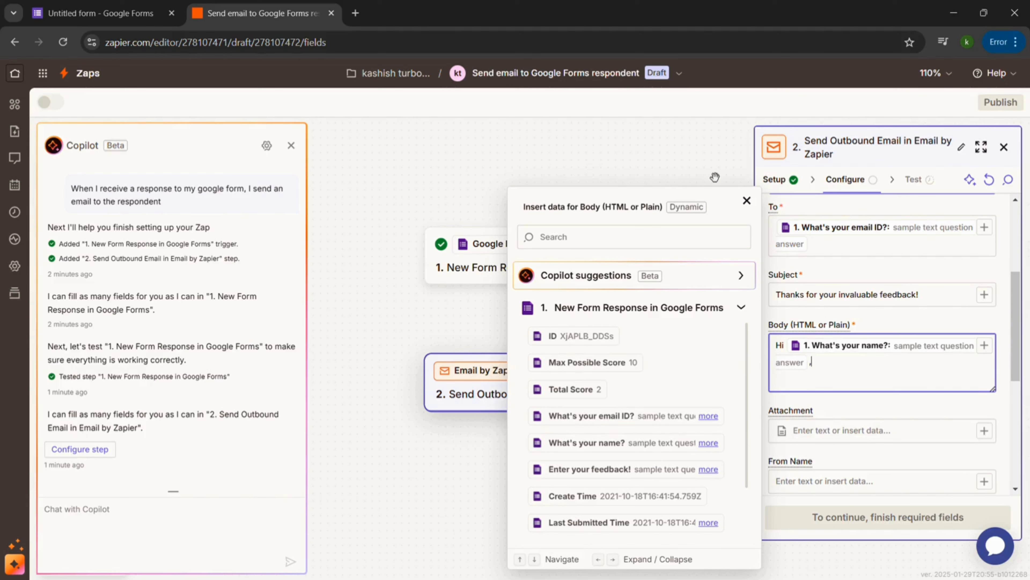
{"action": "left_click", "coordinate": [747, 200]}
{"action": "left_click", "coordinate": [837, 368]}
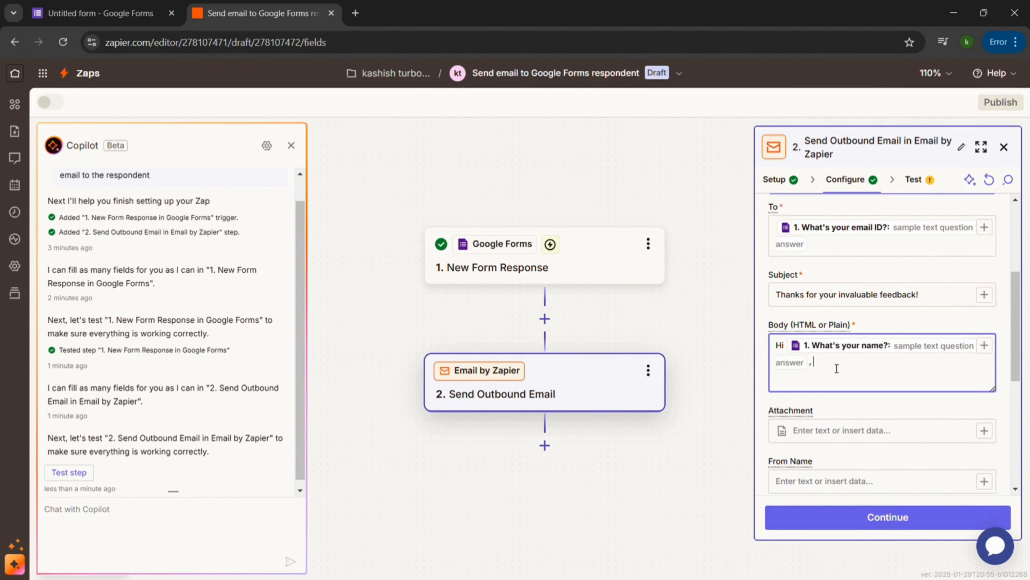
{"action": "type", "text": "we appreciate your"}
{"action": "type", "text": "feedback!"}
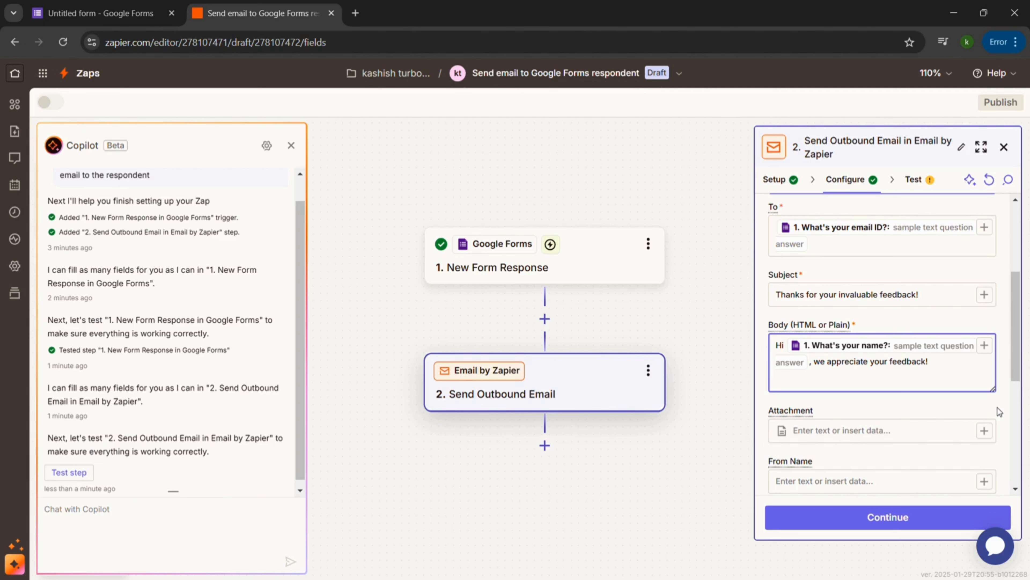
{"action": "scroll", "coordinate": [998, 407], "scroll_direction": "down", "scroll_amount": 1}
{"action": "scroll", "coordinate": [998, 407], "scroll_direction": "down", "scroll_amount": 3}
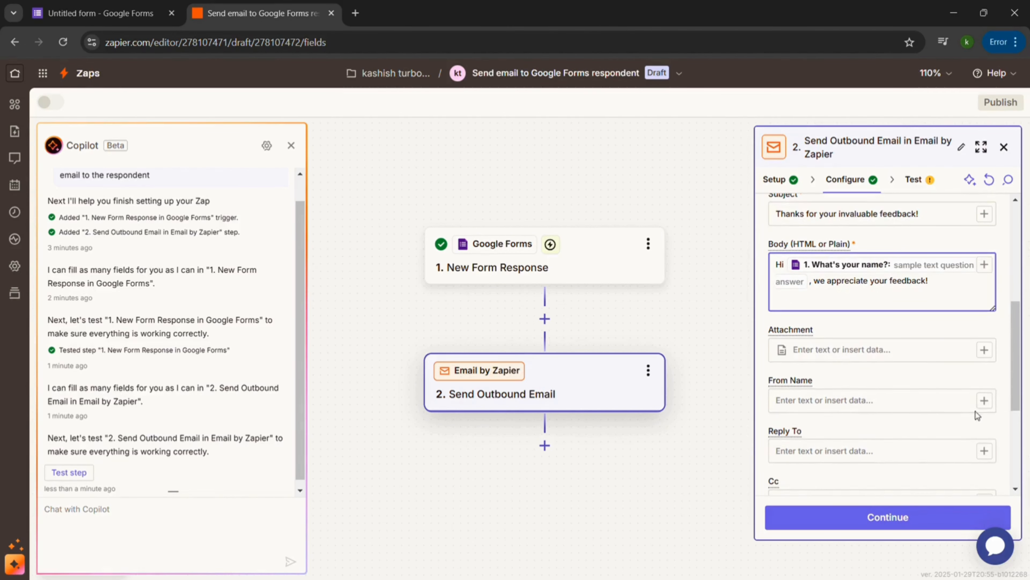
{"action": "left_click", "coordinate": [985, 350]}
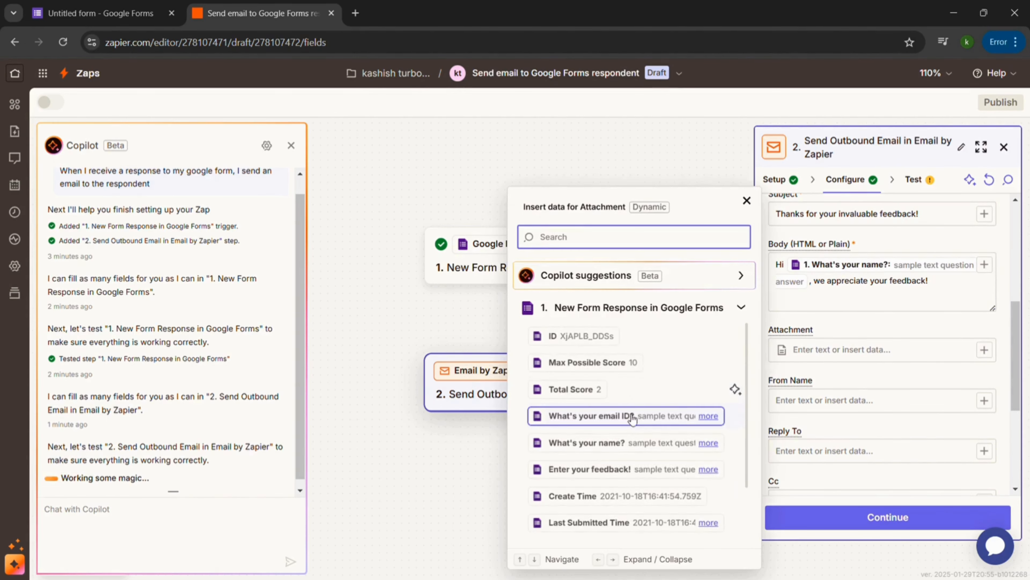
{"action": "scroll", "coordinate": [626, 417], "scroll_direction": "down", "scroll_amount": 3}
{"action": "scroll", "coordinate": [630, 424], "scroll_direction": "up", "scroll_amount": 1}
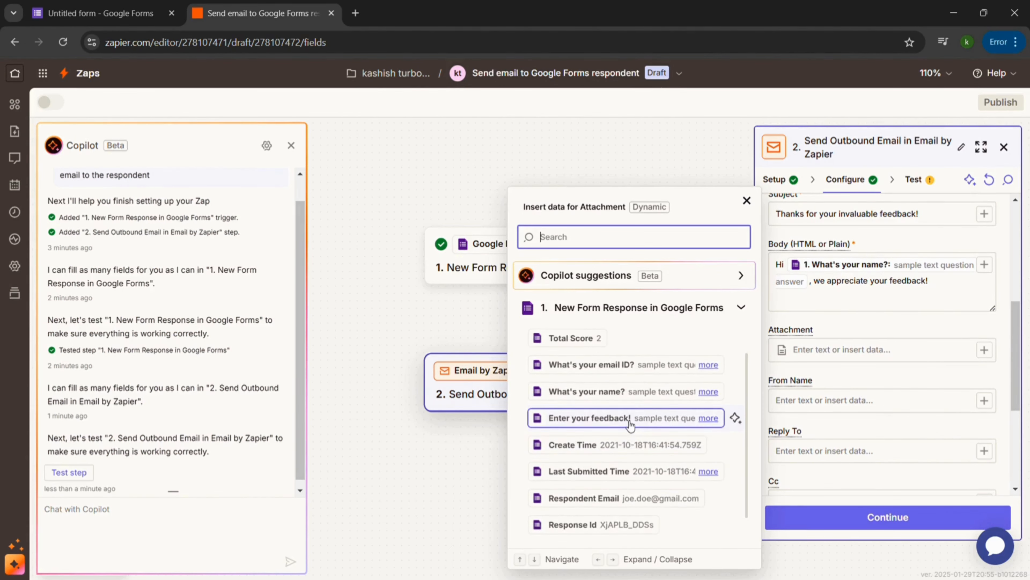
{"action": "left_click", "coordinate": [860, 374]}
Enter the sender's first name in the email's From Name field.
{"action": "left_click", "coordinate": [846, 411]}
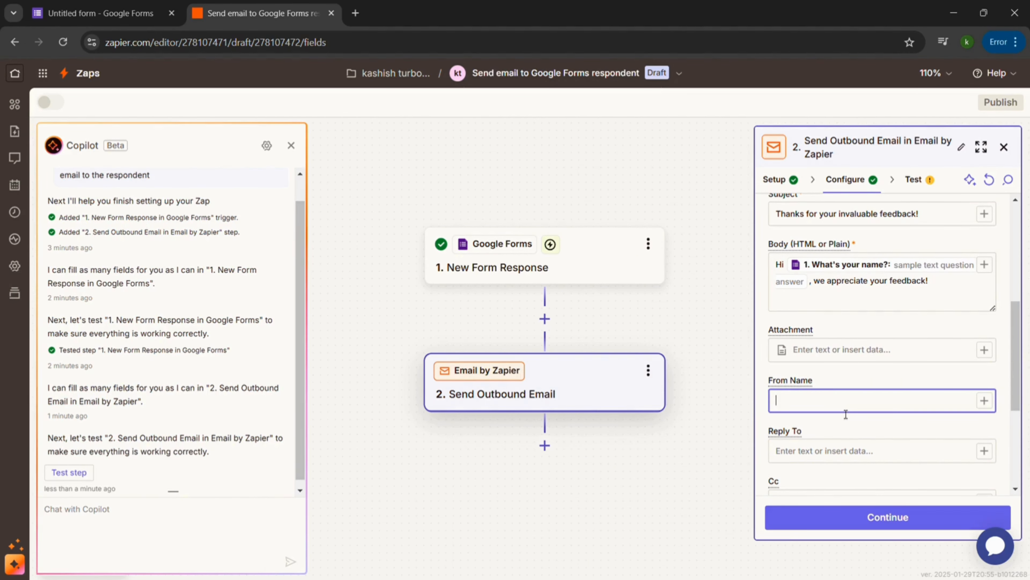
{"action": "scroll", "coordinate": [844, 414], "scroll_direction": "down", "scroll_amount": 2}
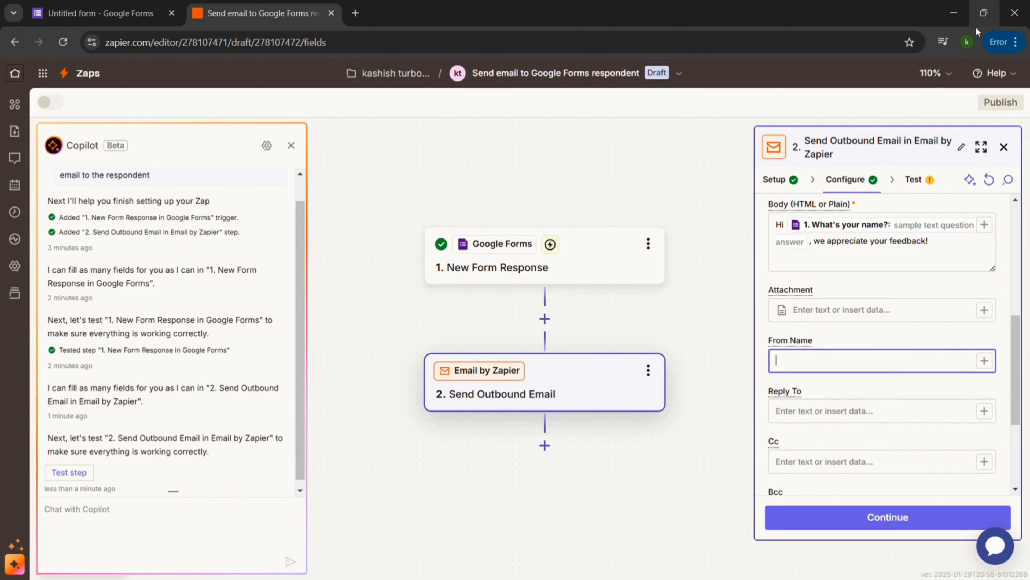
{"action": "left_click", "coordinate": [971, 39]}
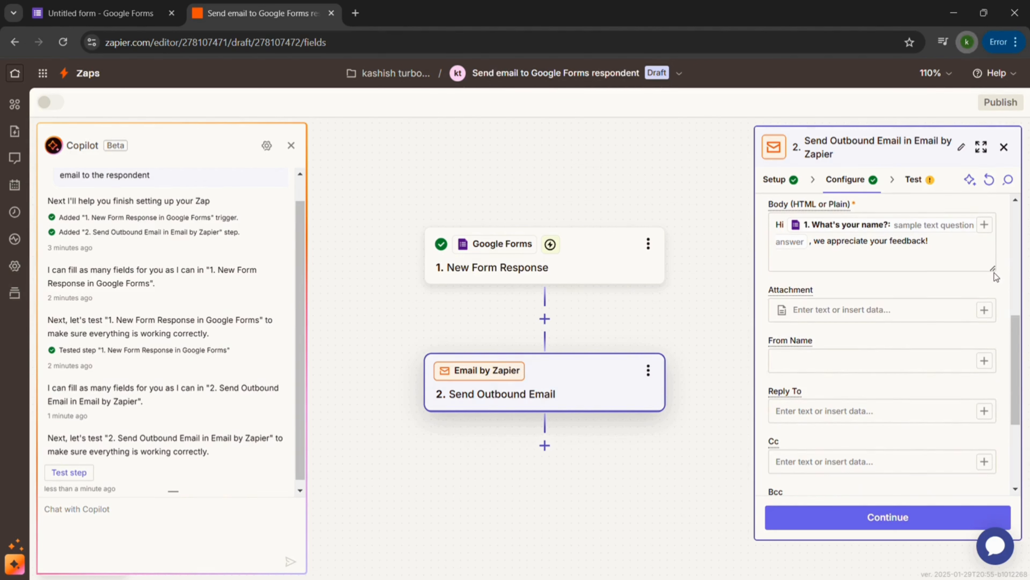
{"action": "left_click", "coordinate": [994, 272]}
{"action": "left_click", "coordinate": [864, 370]}
{"action": "type", "text": "kashish"}
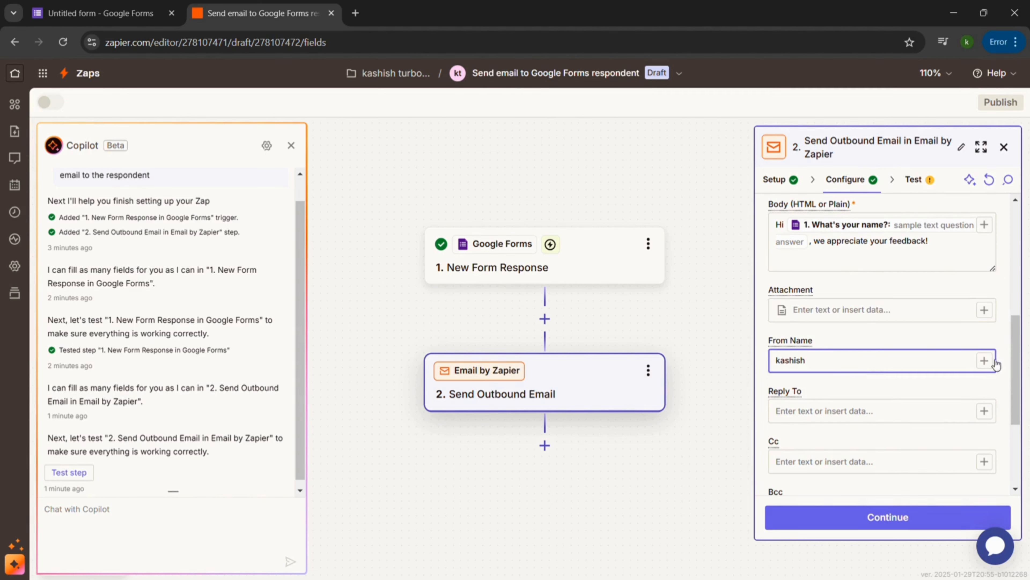
{"action": "left_click", "coordinate": [985, 361]}
{"action": "scroll", "coordinate": [651, 374], "scroll_direction": "down", "scroll_amount": 2}
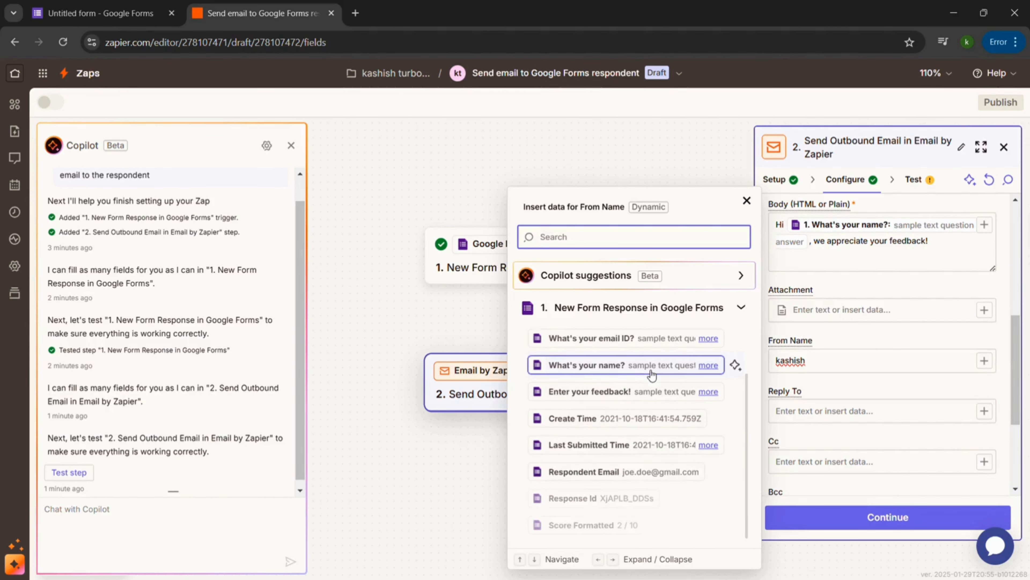
{"action": "scroll", "coordinate": [651, 375], "scroll_direction": "up", "scroll_amount": 2}
{"action": "left_click", "coordinate": [864, 337]}
Extend the From Name entry to the sender's full Gmail address and leave Reply To empty.
{"action": "left_click", "coordinate": [856, 376]}
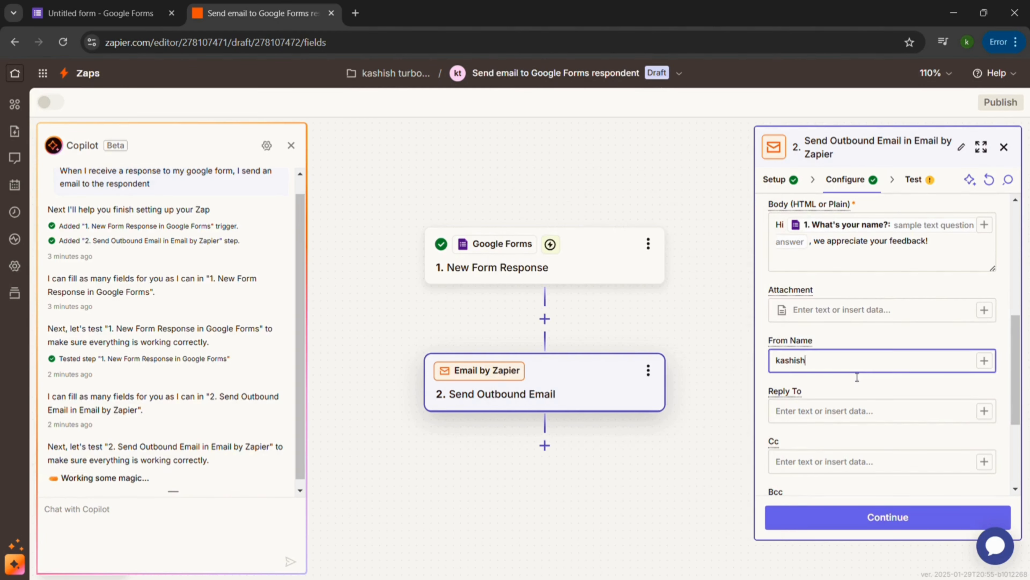
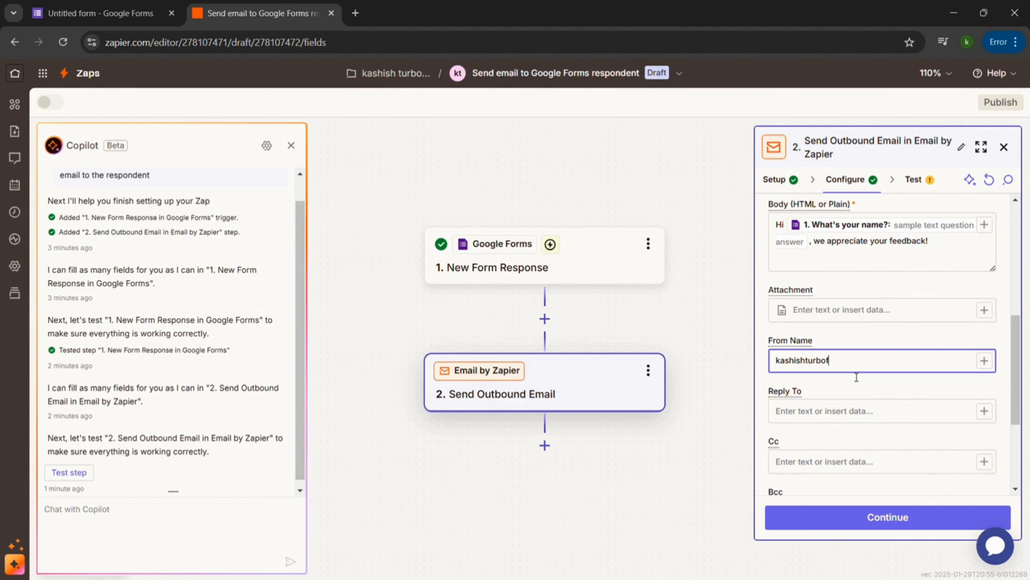
{"action": "left_click", "coordinate": [855, 408]}
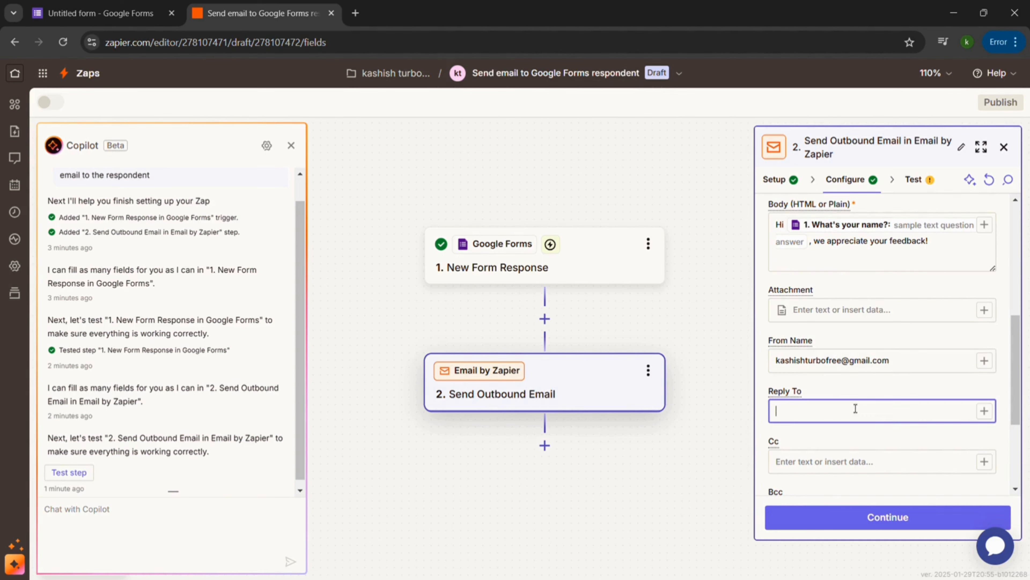
{"action": "scroll", "coordinate": [852, 404], "scroll_direction": "down", "scroll_amount": 3}
{"action": "scroll", "coordinate": [850, 403], "scroll_direction": "up", "scroll_amount": 5}
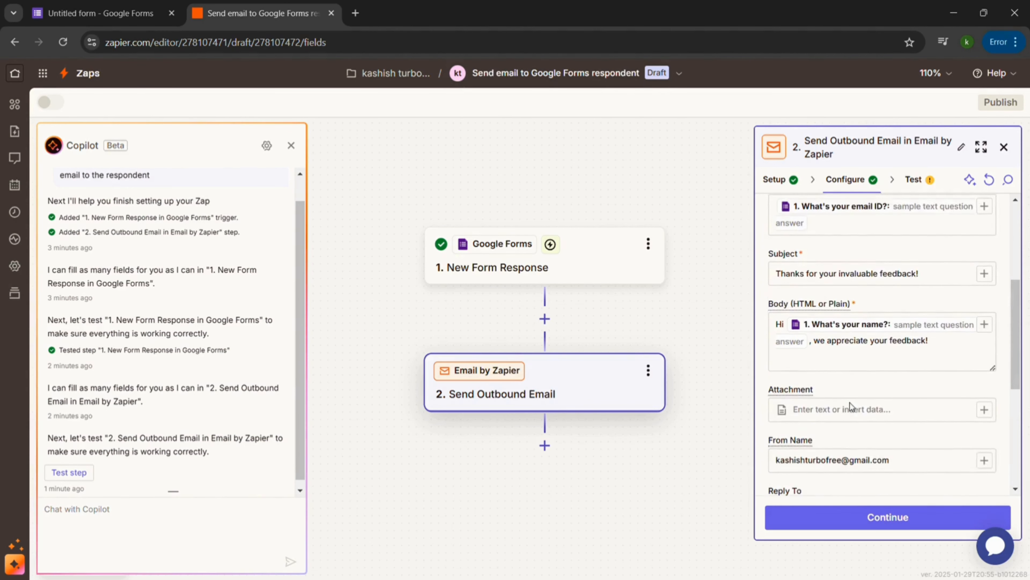
Insert the "What's your email ID?" answer from the form response as the email's Reply To address.
{"action": "scroll", "coordinate": [850, 401], "scroll_direction": "up", "scroll_amount": 2}
{"action": "scroll", "coordinate": [850, 401], "scroll_direction": "down", "scroll_amount": 1}
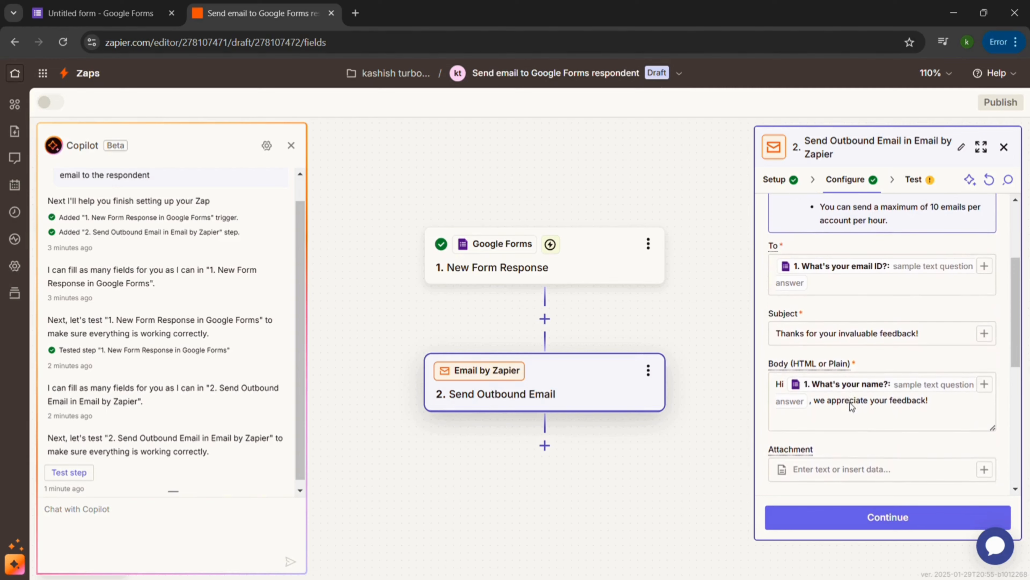
{"action": "scroll", "coordinate": [851, 402], "scroll_direction": "down", "scroll_amount": 5}
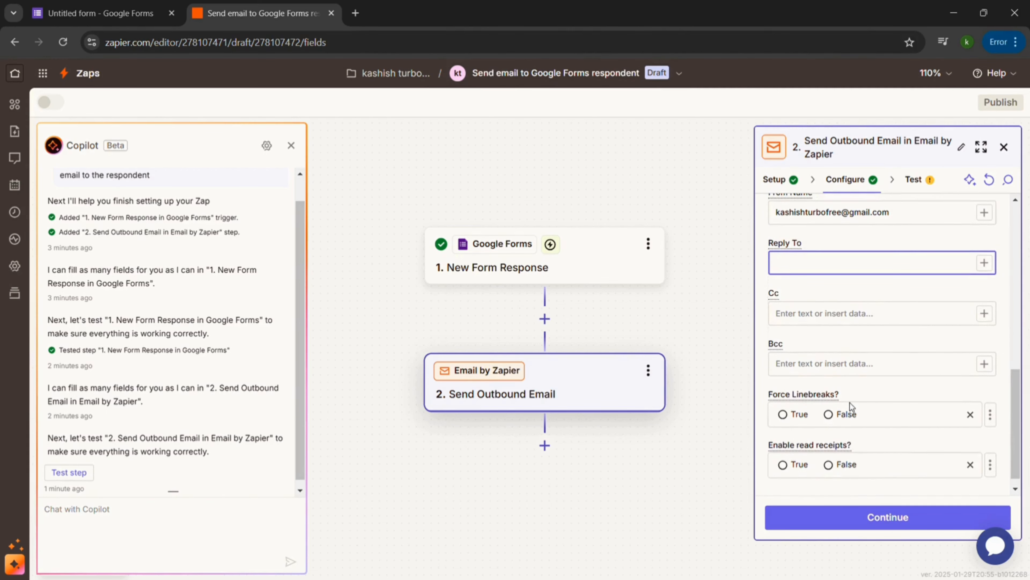
{"action": "type", "text": "/"}
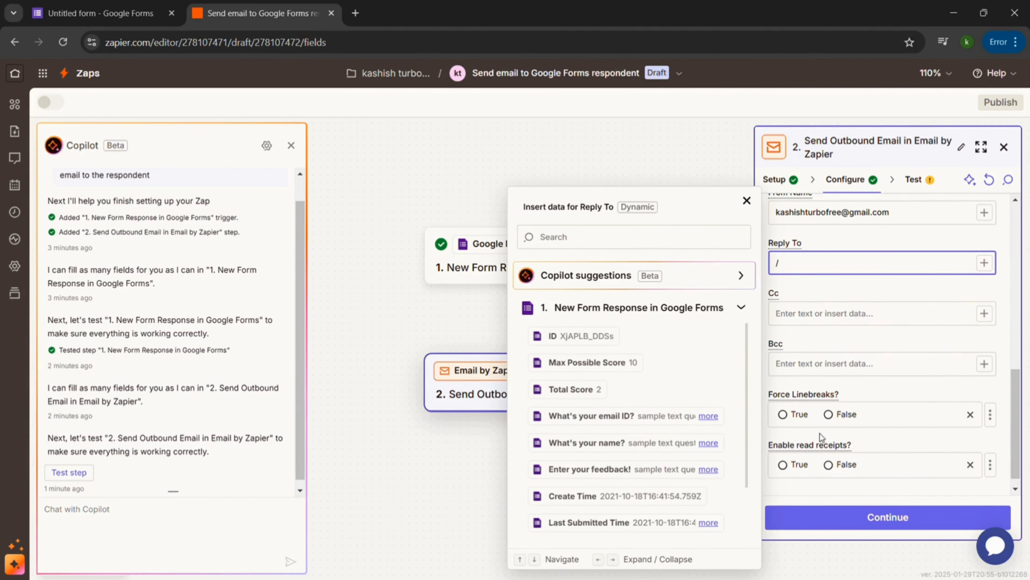
{"action": "left_click", "coordinate": [626, 416]}
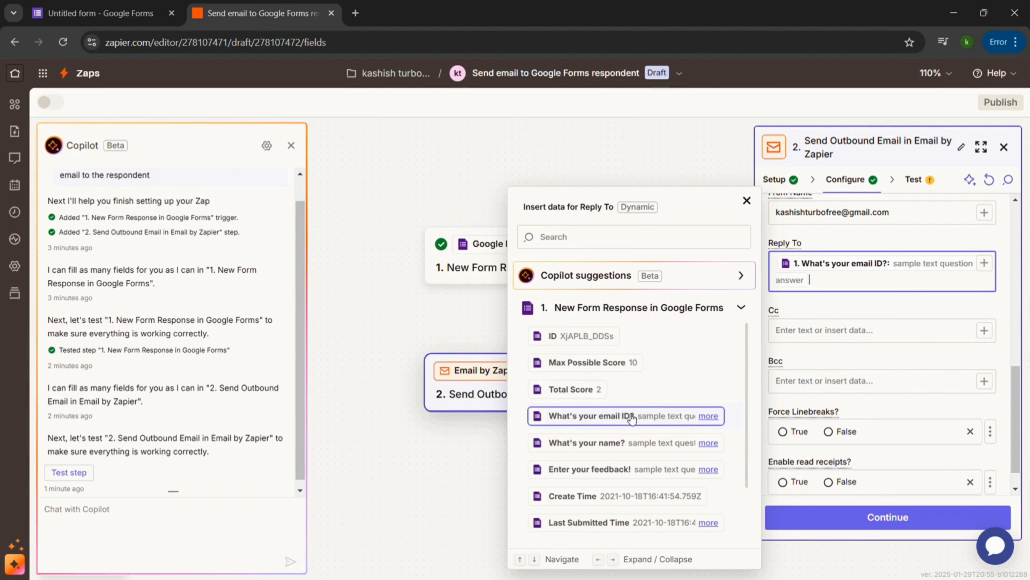
{"action": "left_click", "coordinate": [838, 363]}
{"action": "scroll", "coordinate": [839, 364], "scroll_direction": "down", "scroll_amount": 1}
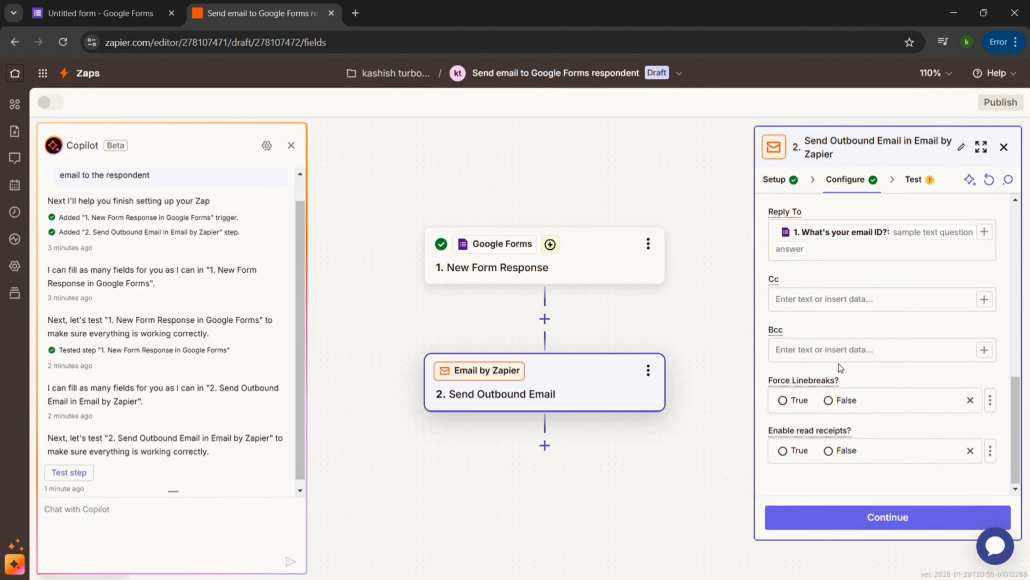
Finish configuring the Send Outbound Email step, review its outgoing data and run its test.
{"action": "left_click", "coordinate": [907, 519]}
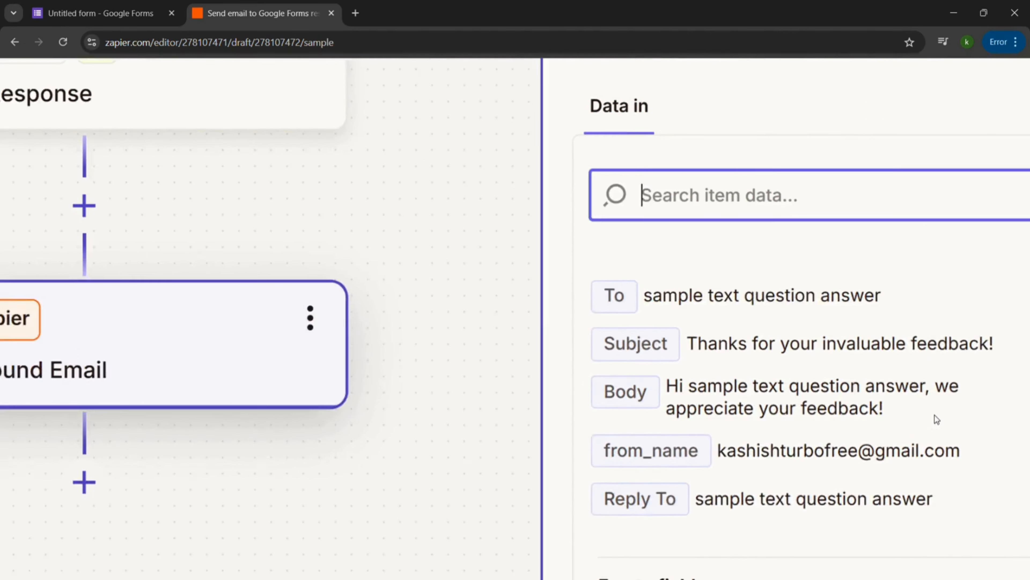
{"action": "scroll", "coordinate": [934, 415], "scroll_direction": "down", "scroll_amount": 1}
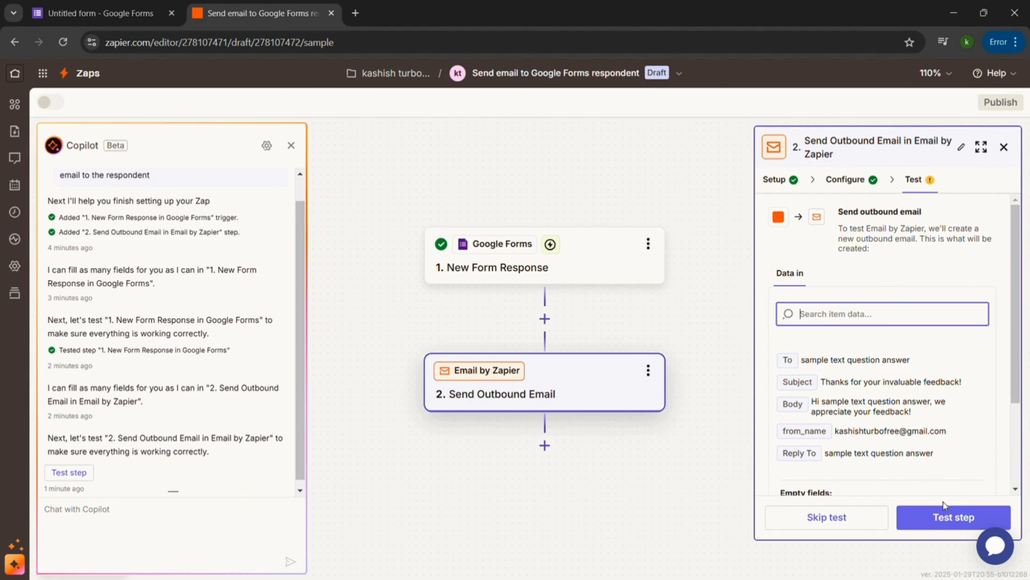
{"action": "left_click", "coordinate": [956, 519]}
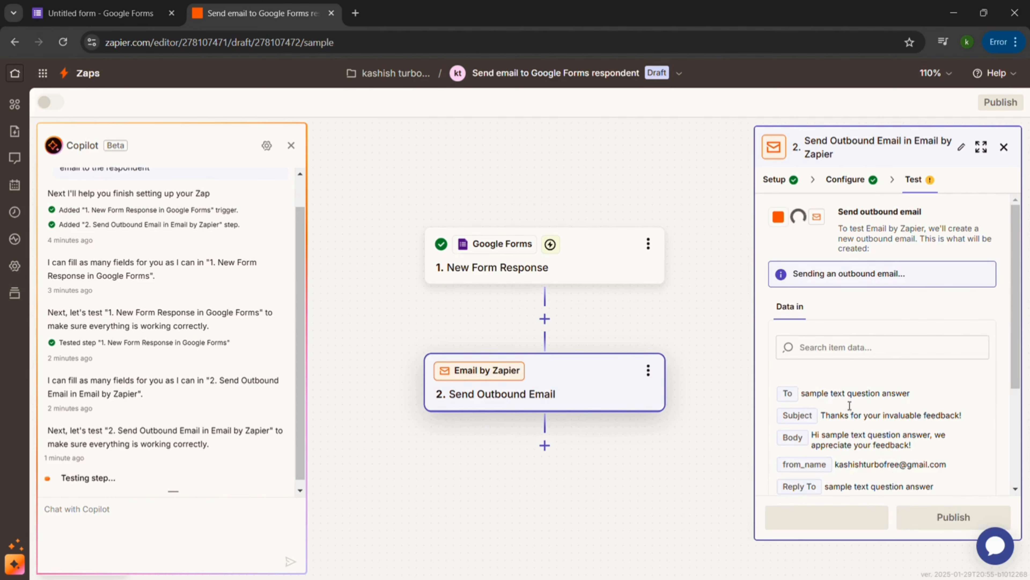
{"action": "scroll", "coordinate": [845, 400], "scroll_direction": "down", "scroll_amount": 4}
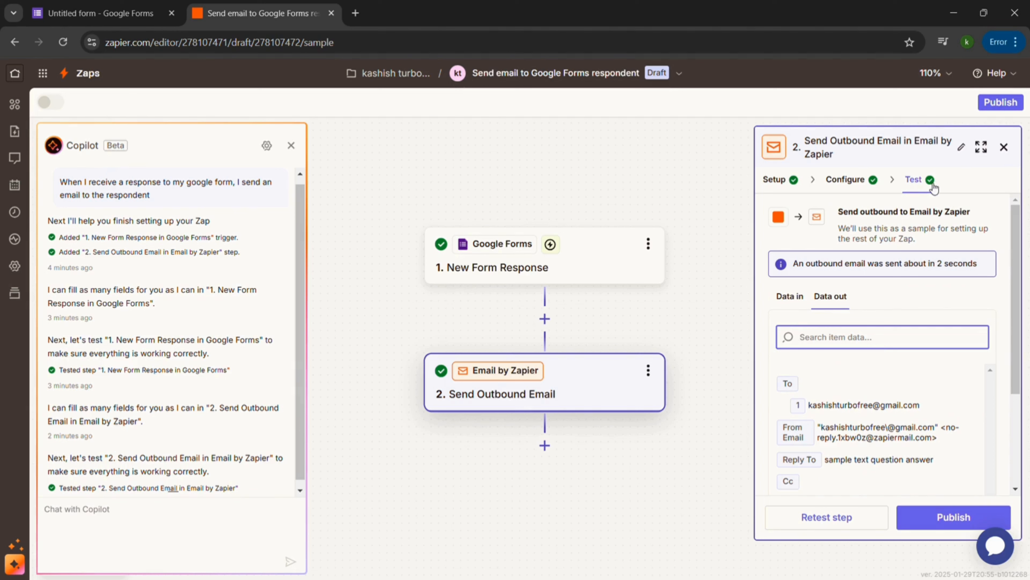
Publish the Zap and go to the My Zaps list, leaving the Zap's options menu closed.
{"action": "left_click", "coordinate": [957, 517]}
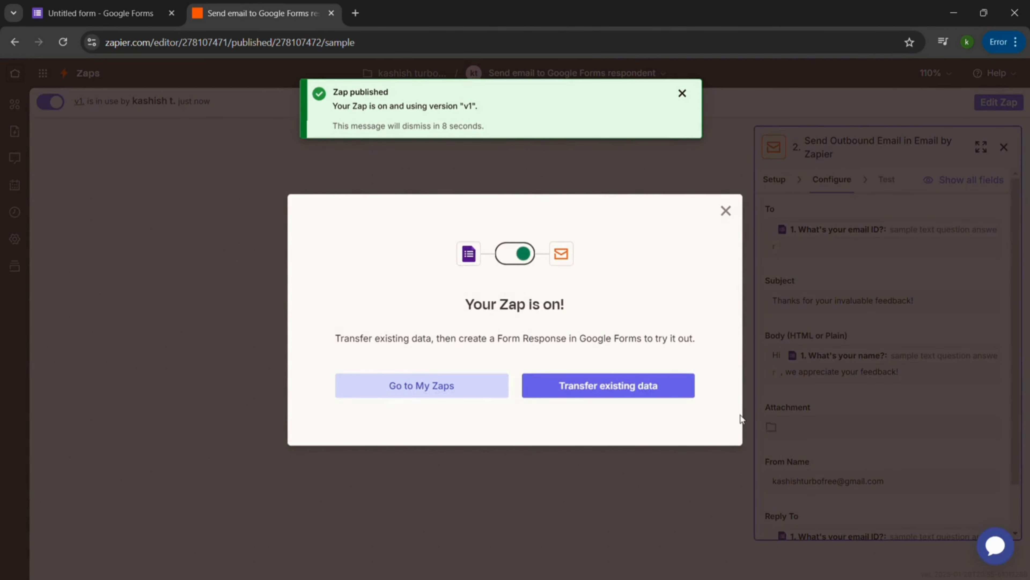
{"action": "left_click", "coordinate": [453, 388]}
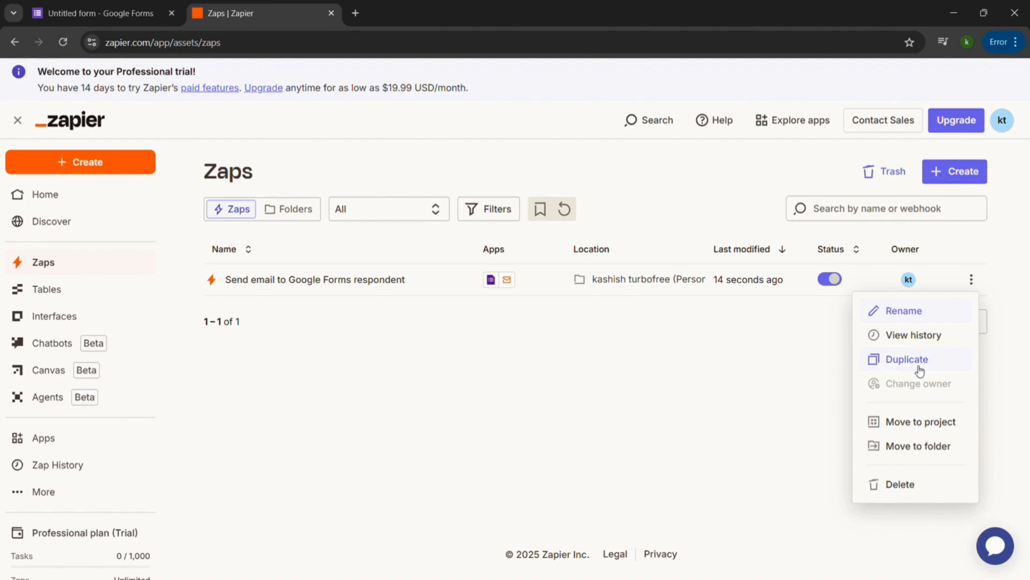
{"action": "left_click", "coordinate": [615, 321]}
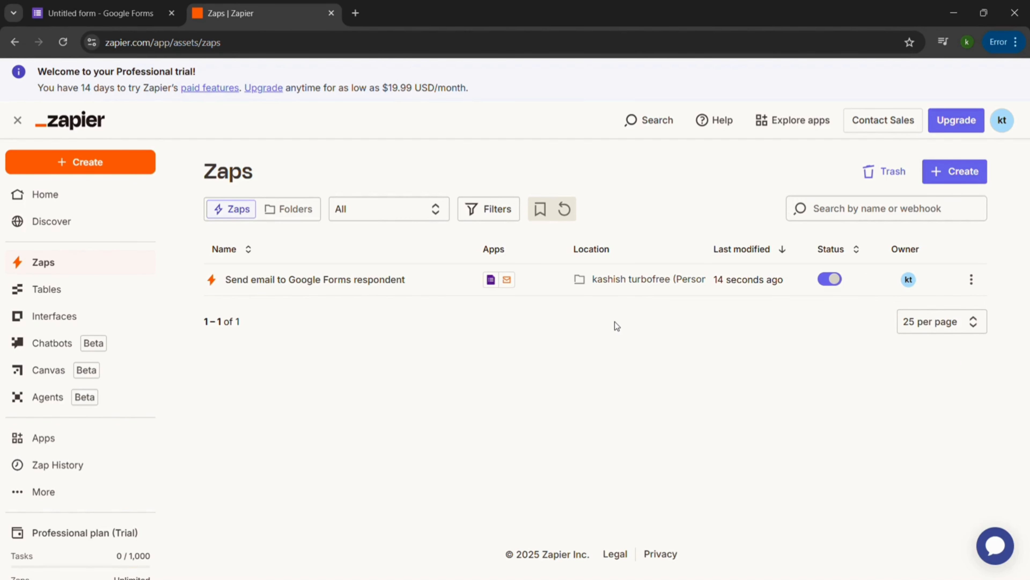